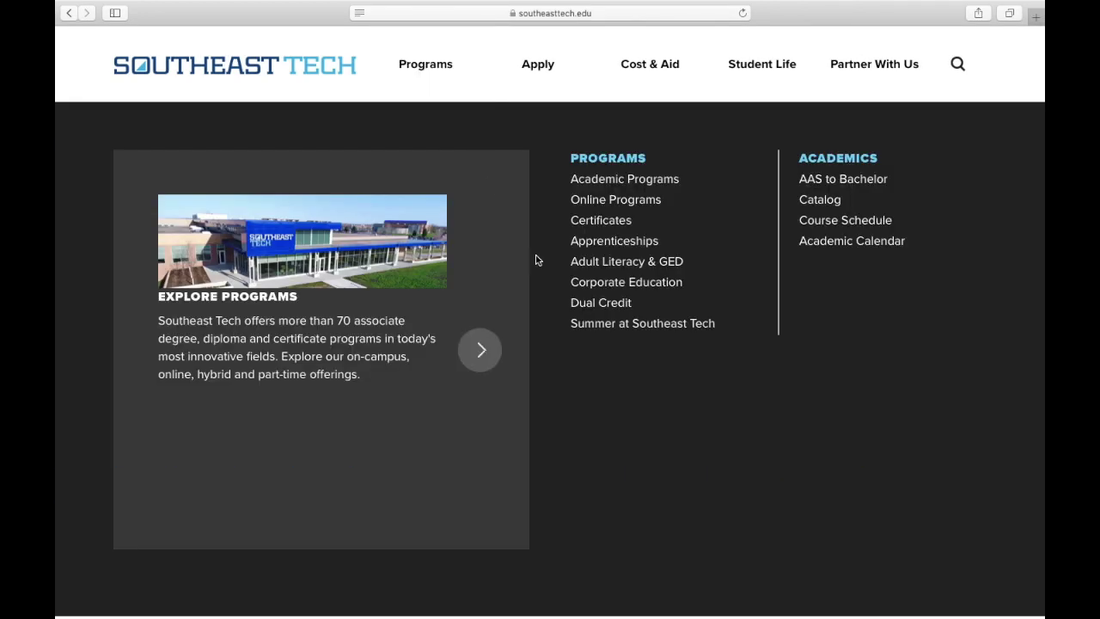
# Step: Open the Dual Credit page and read its cost, eligibility, FAQs and advisor contact
pyautogui.click(592, 306)
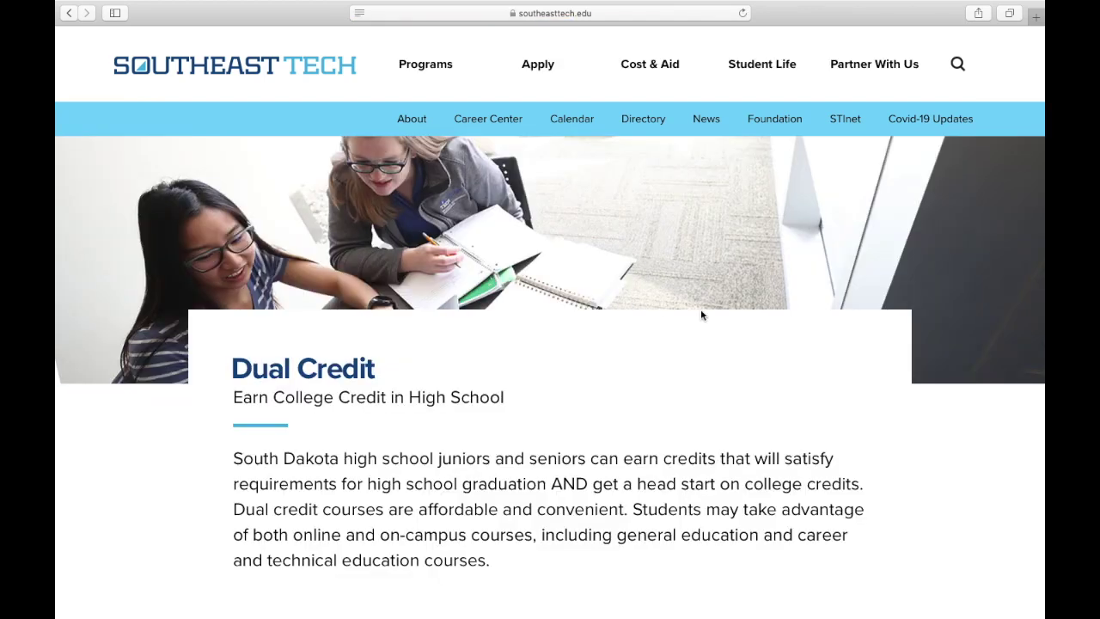
pyautogui.scroll(-5, 700, 315)
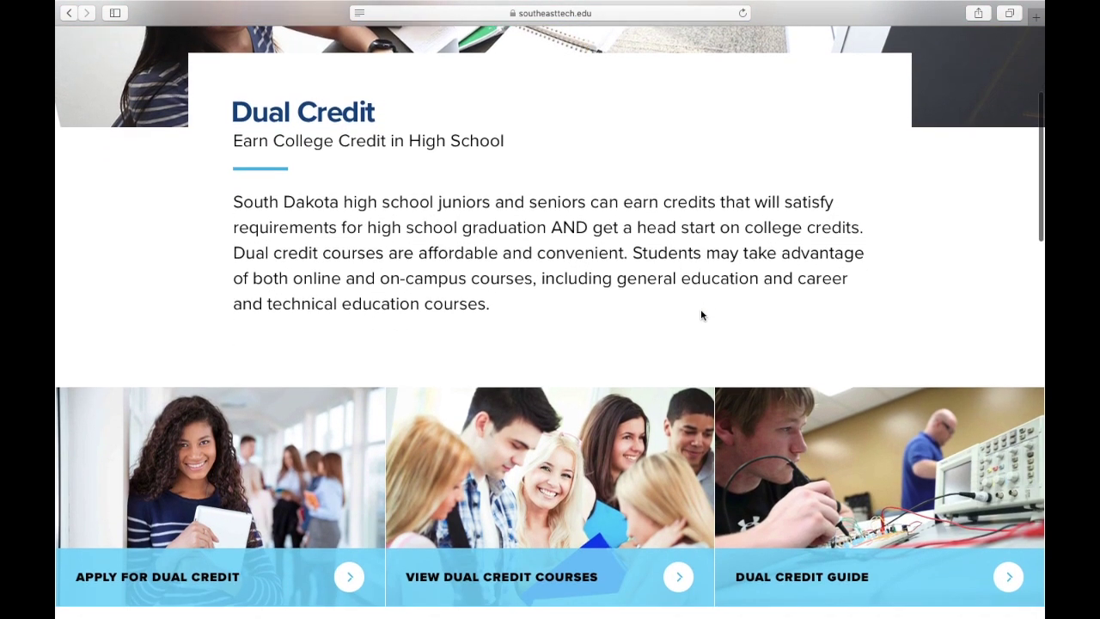
pyautogui.scroll(-3, 700, 315)
pyautogui.scroll(-5, 700, 314)
pyautogui.scroll(-5, 702, 316)
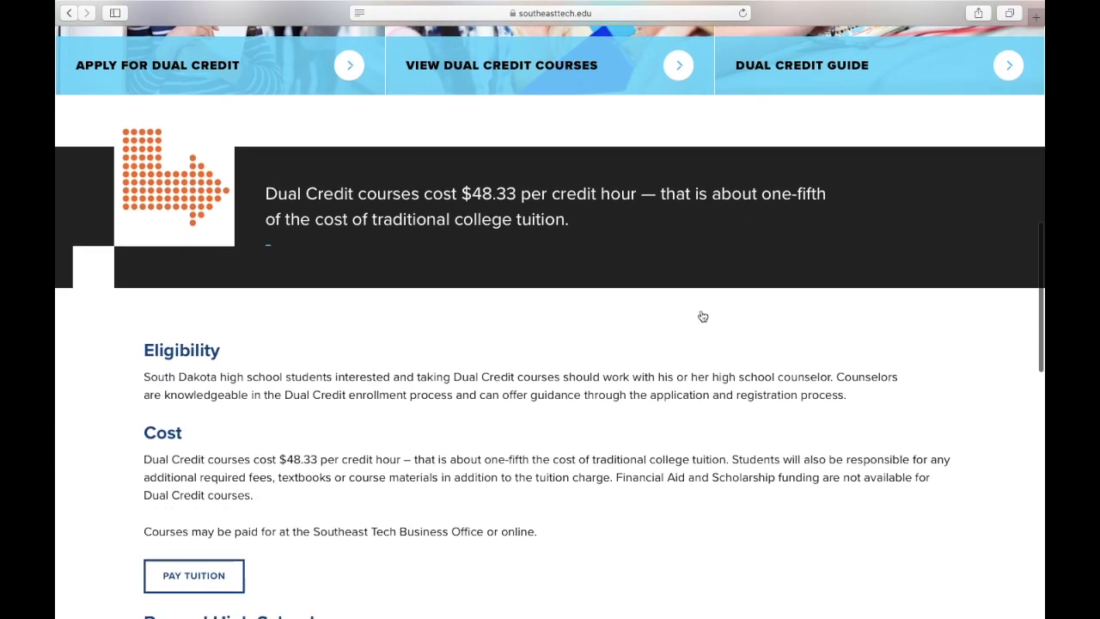
pyautogui.scroll(-2, 702, 313)
pyautogui.scroll(-4, 702, 312)
pyautogui.scroll(-2, 702, 310)
pyautogui.scroll(-6, 702, 311)
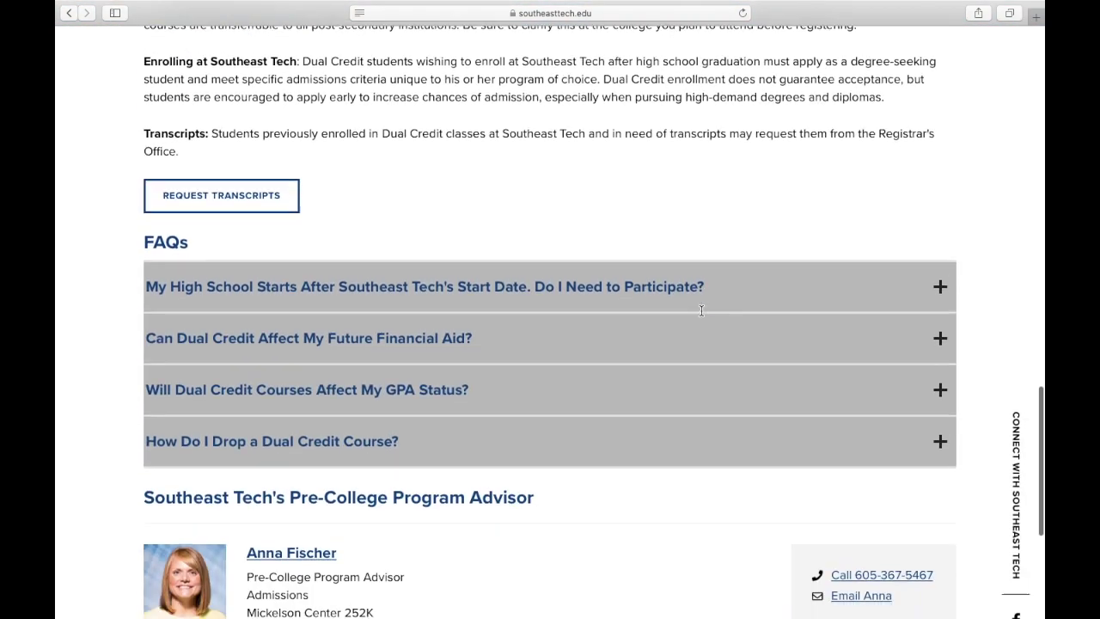
pyautogui.scroll(-3, 701, 312)
pyautogui.scroll(-1, 701, 314)
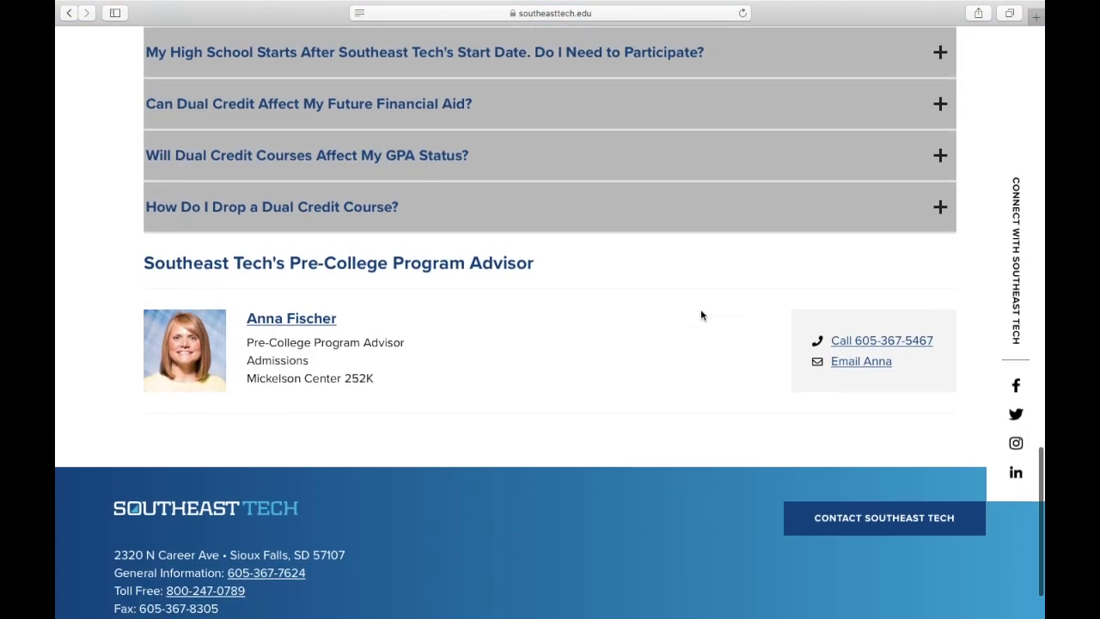
pyautogui.scroll(-1, 700, 315)
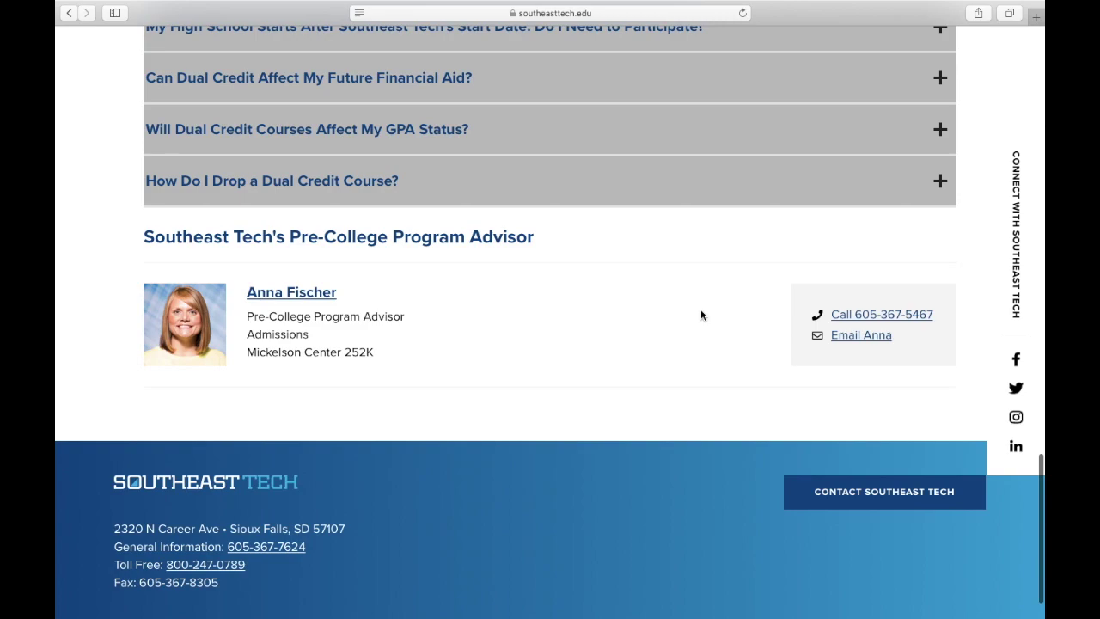
# Step: Scroll back up toward the top of the Dual Credit page
pyautogui.scroll(1, 700, 315)
pyautogui.scroll(5, 701, 315)
pyautogui.scroll(5, 700, 314)
pyautogui.scroll(10, 700, 315)
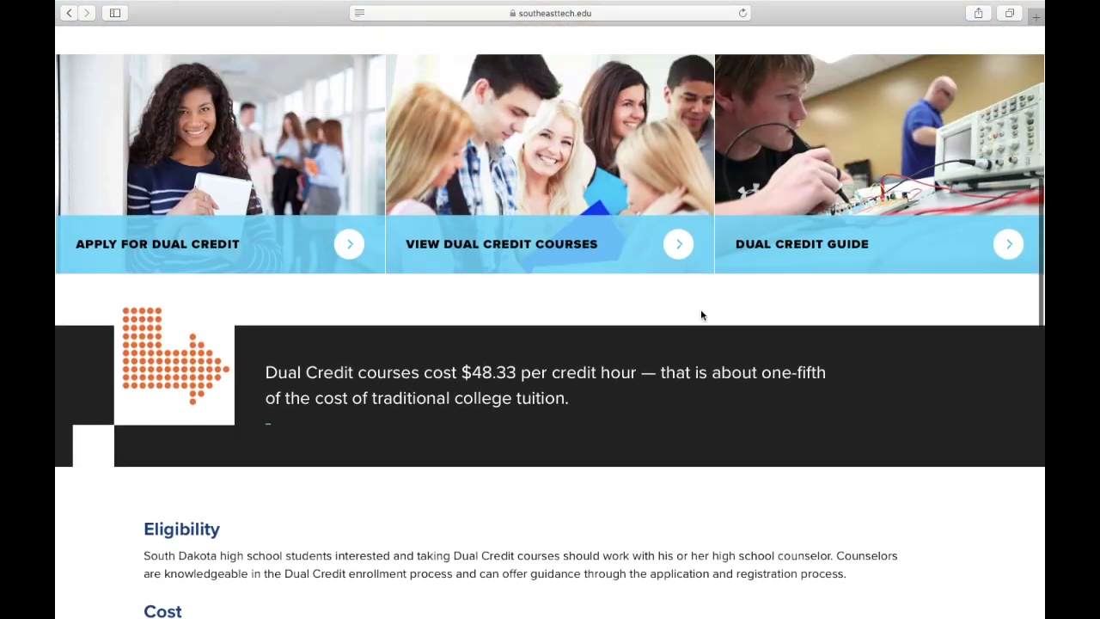
pyautogui.scroll(3, 700, 315)
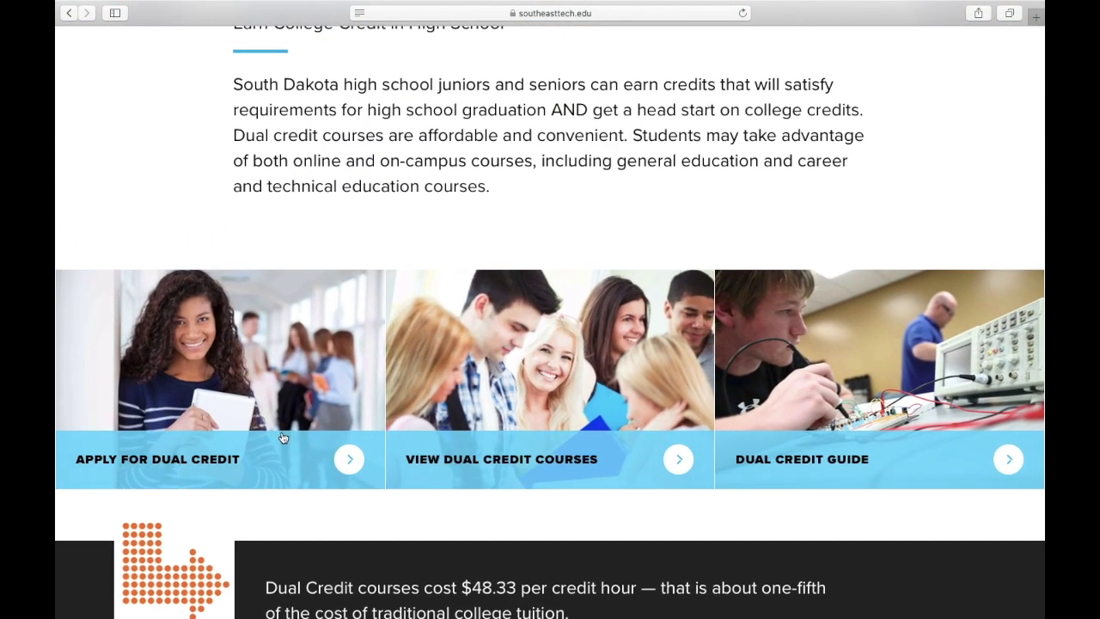
# Step: Go to the dual credit application portal and look over the Sign Up page
pyautogui.click(253, 470)
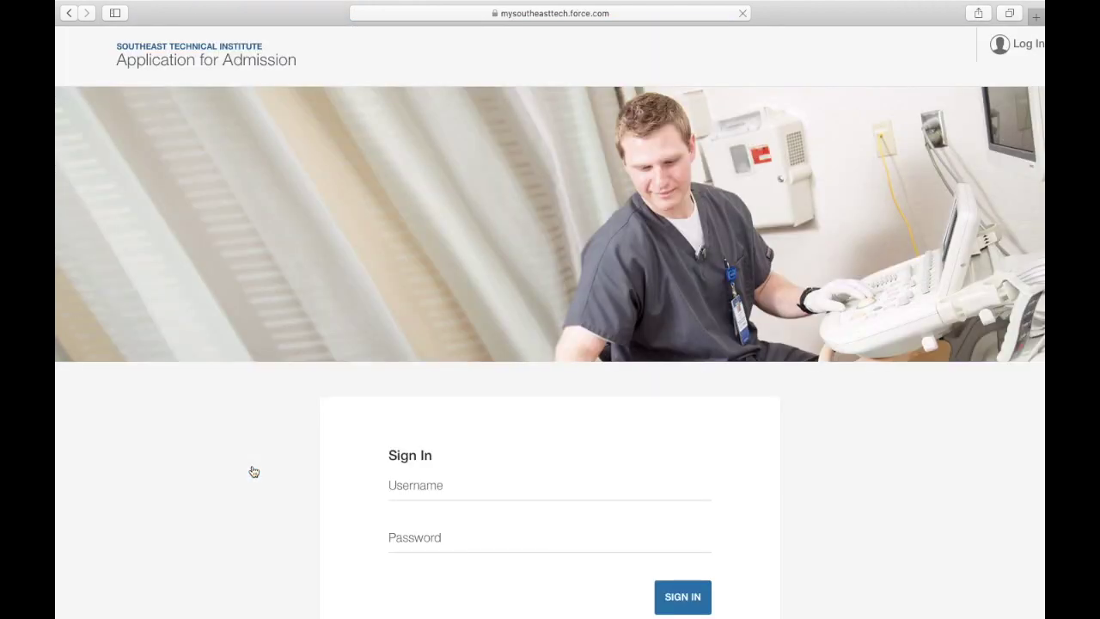
pyautogui.scroll(-2, 253, 471)
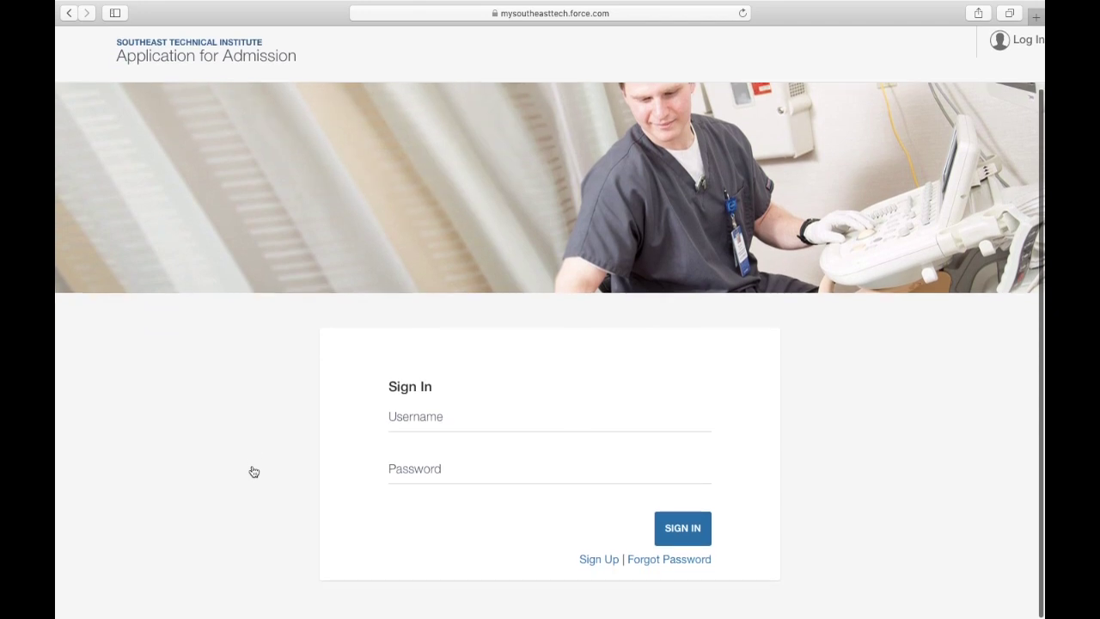
pyautogui.click(601, 564)
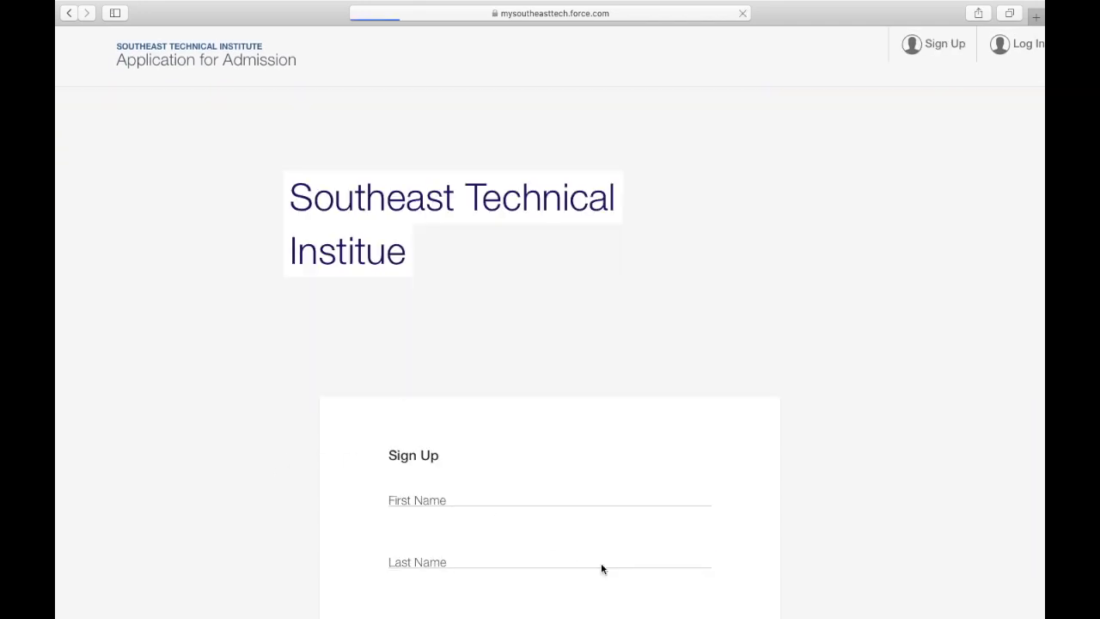
pyautogui.scroll(-3, 855, 495)
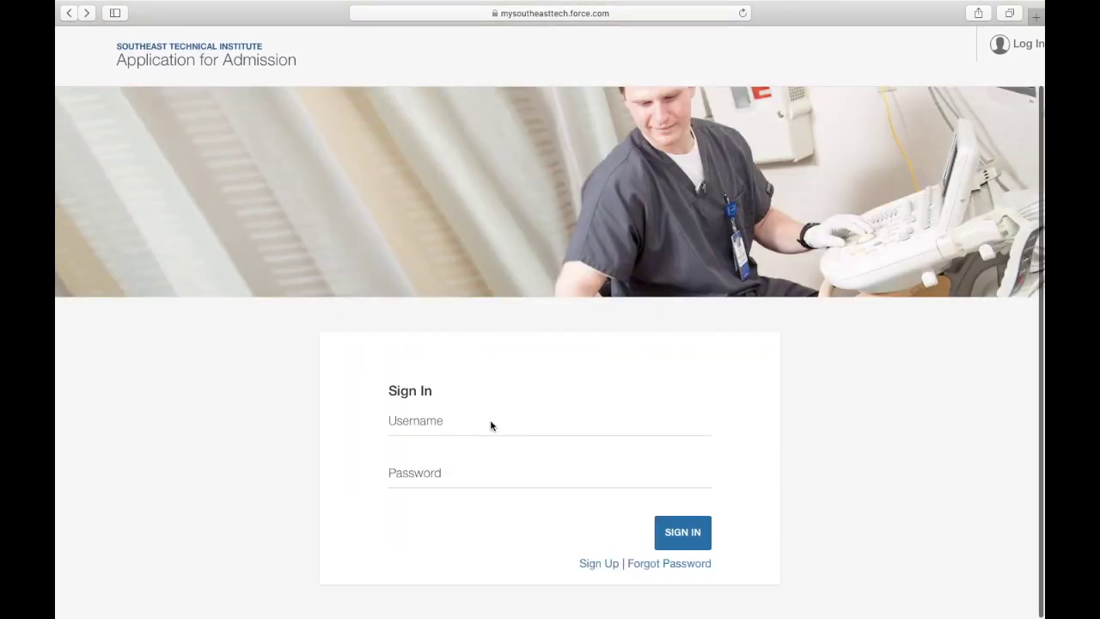
# Step: Sign in with the student's e-mail and password and start a new application
pyautogui.click(491, 421)
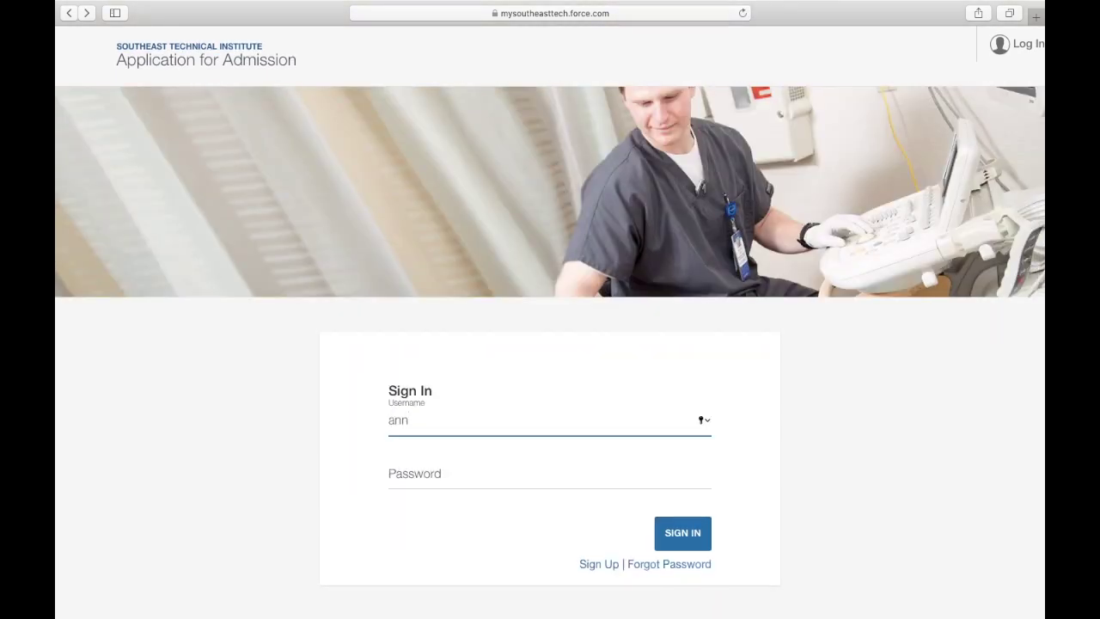
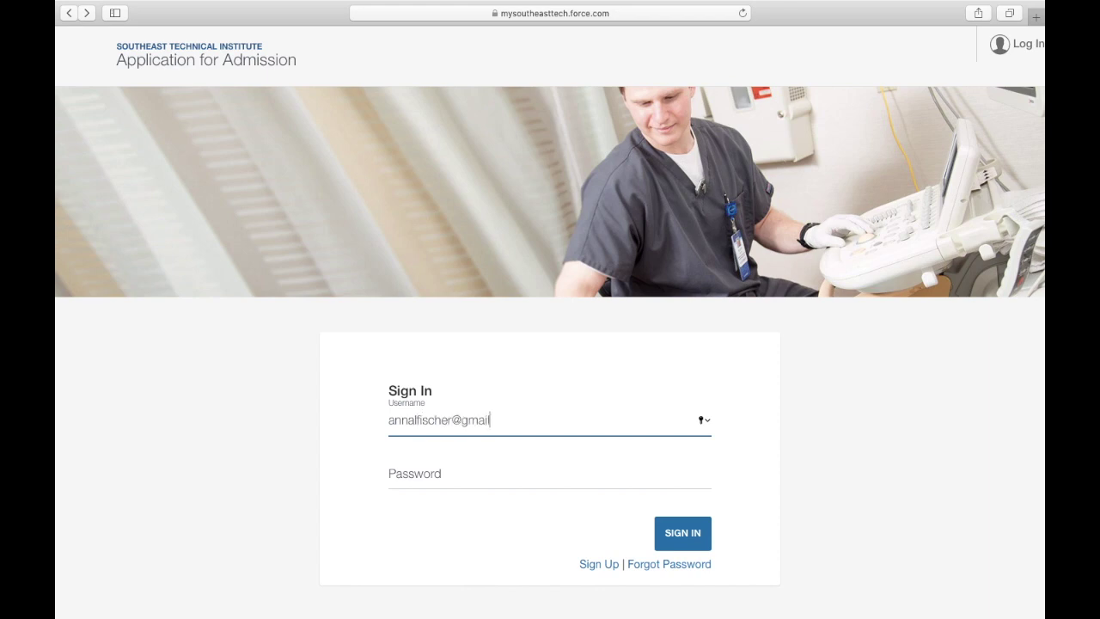
pyautogui.press('Tab')
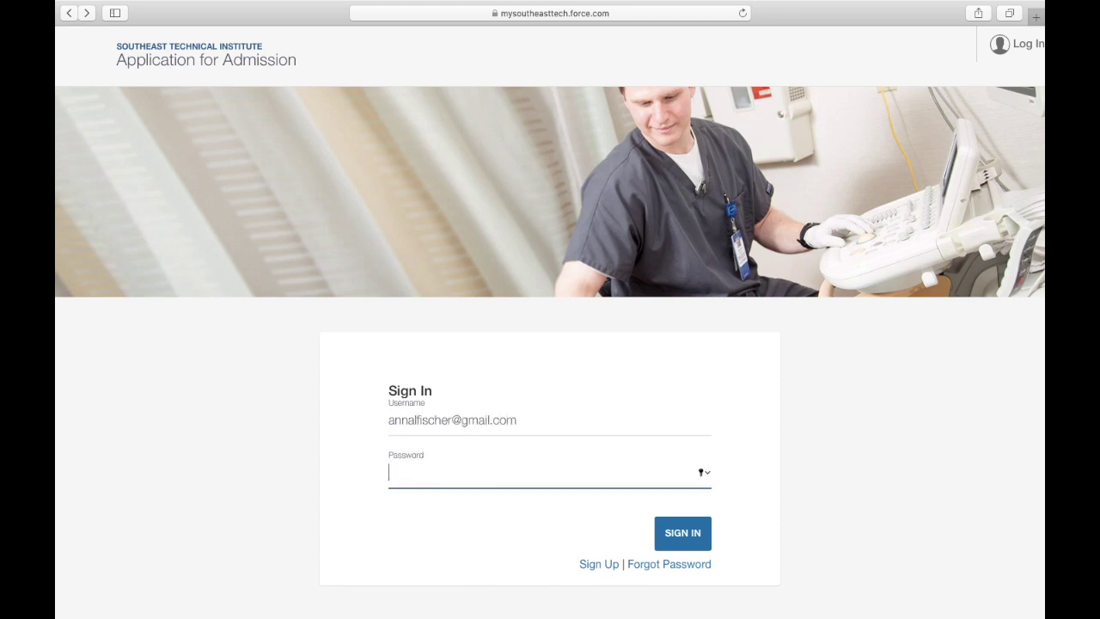
pyautogui.write('•••')
pyautogui.write('•••••••')
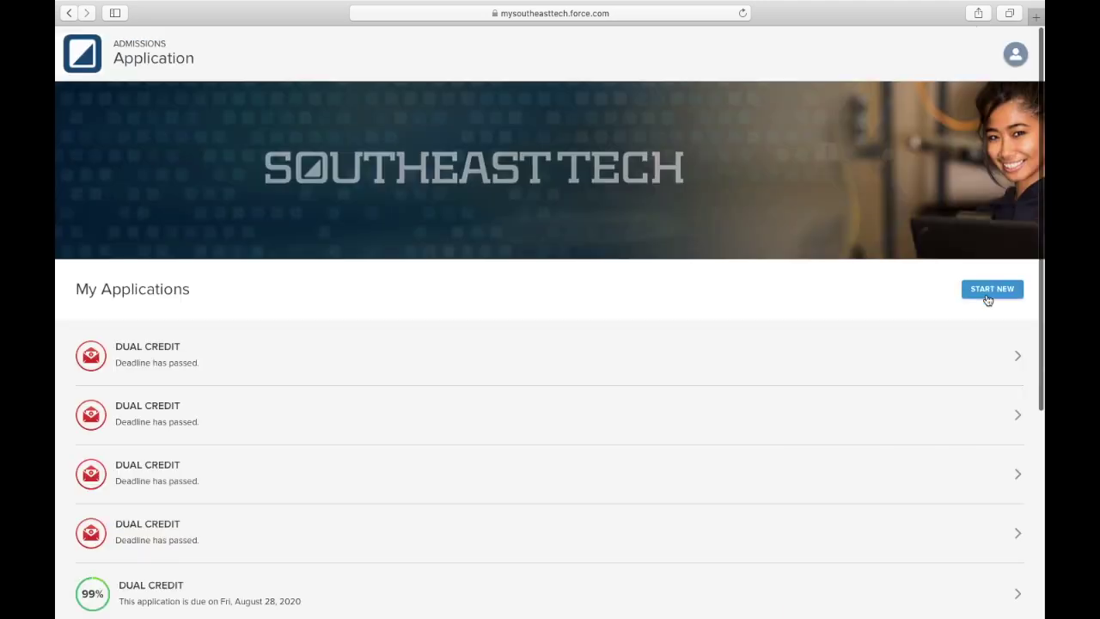
pyautogui.click(986, 295)
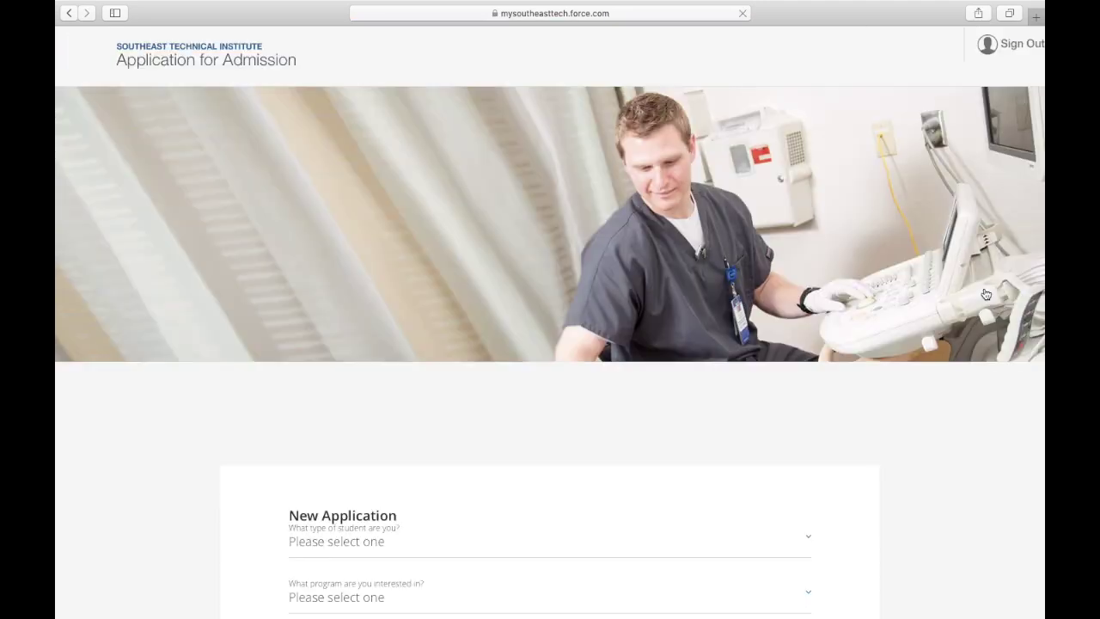
# Step: Choose student type Dual Credit, previously applied Yes and term Fall 2020, then start the application
pyautogui.scroll(-3, 986, 295)
pyautogui.scroll(-2, 982, 294)
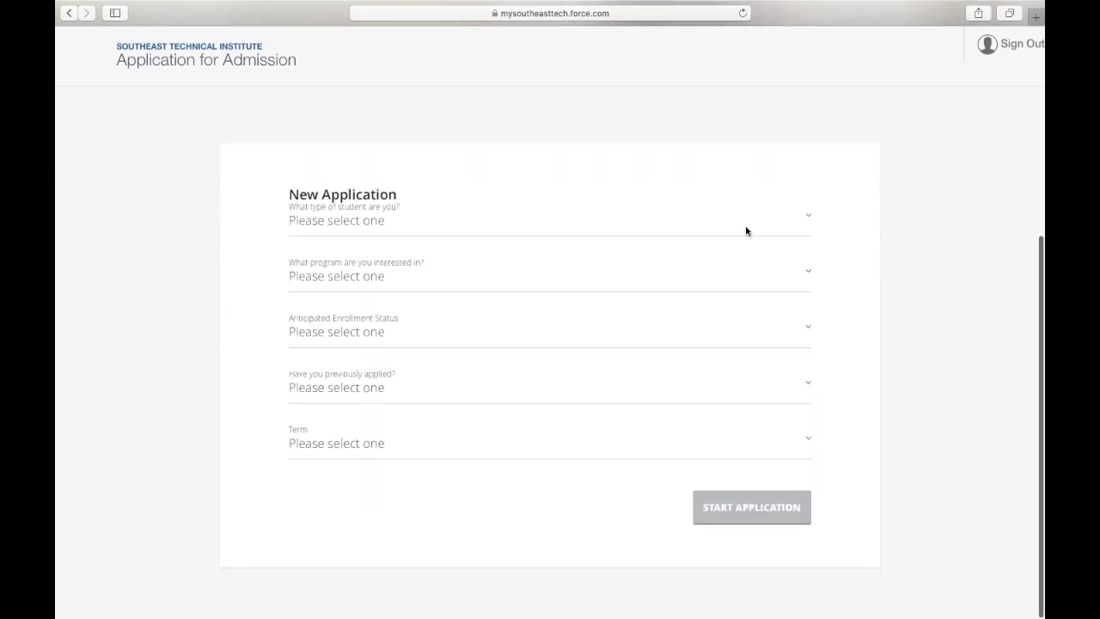
pyautogui.click(539, 225)
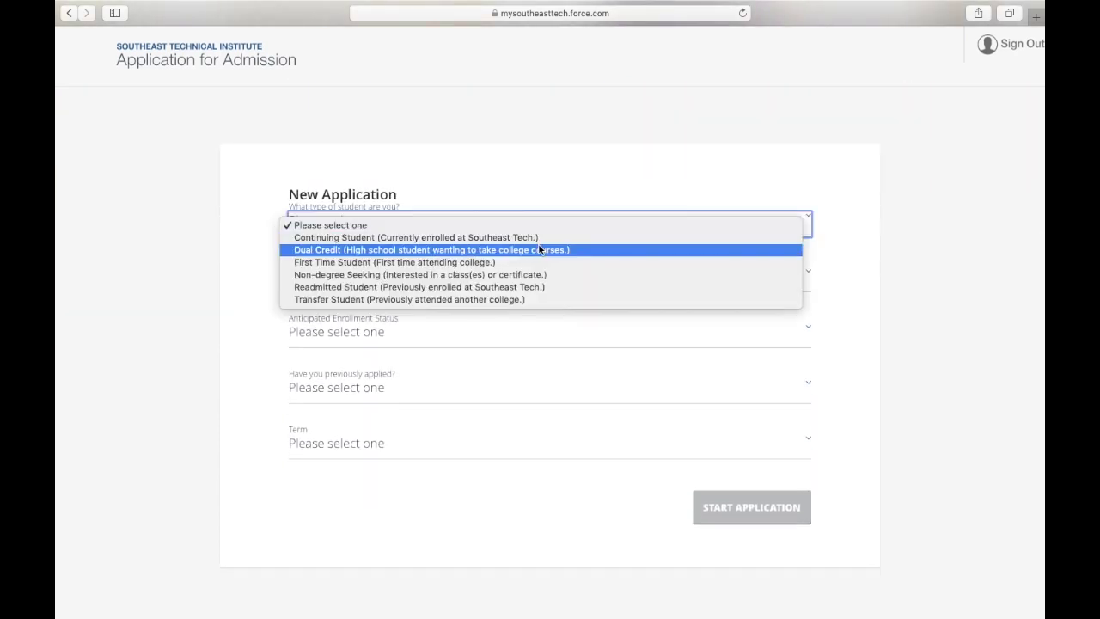
pyautogui.click(539, 249)
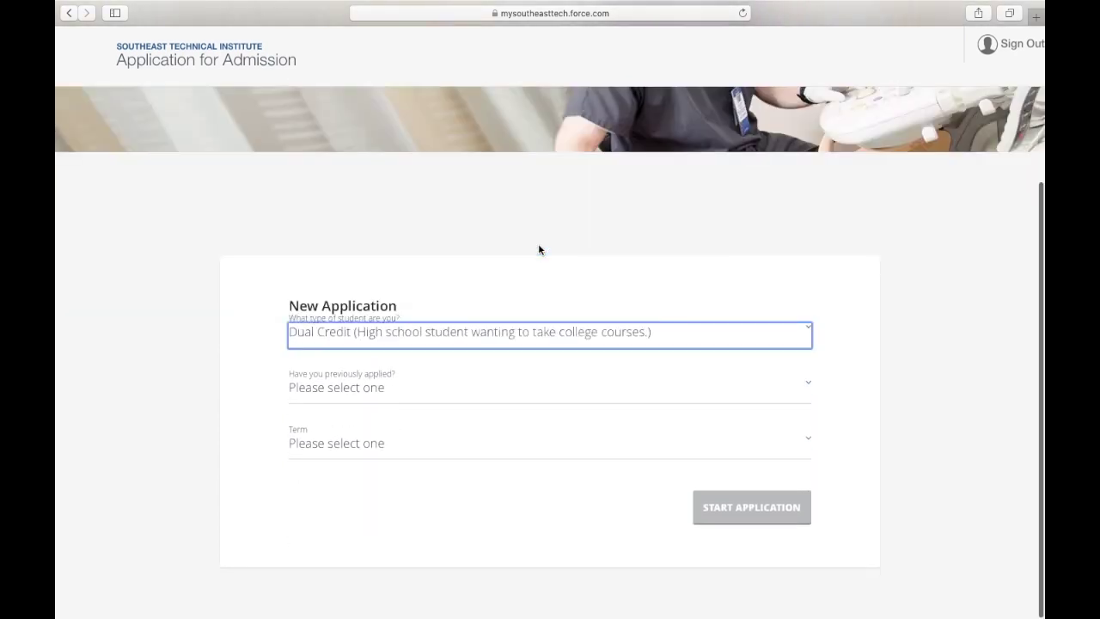
pyautogui.click(551, 405)
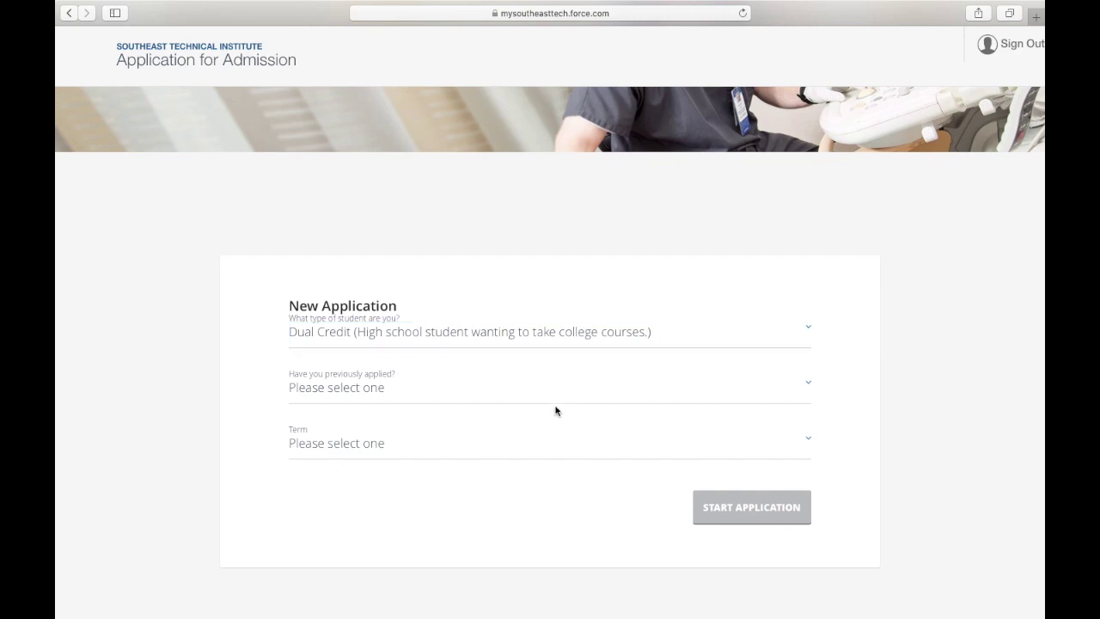
pyautogui.click(432, 386)
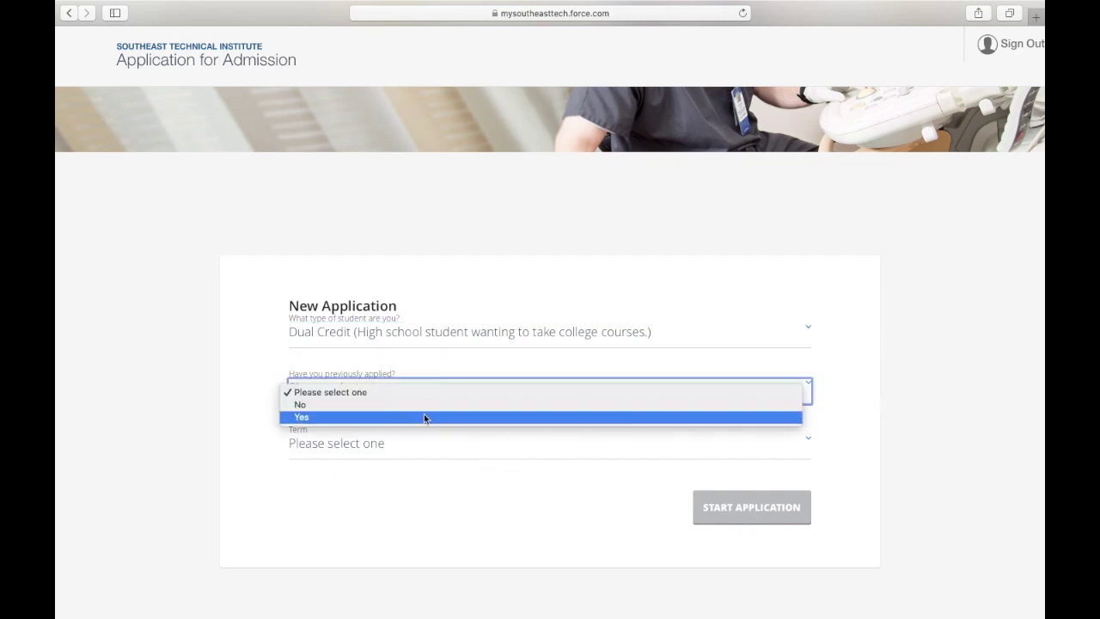
pyautogui.click(424, 413)
pyautogui.click(425, 446)
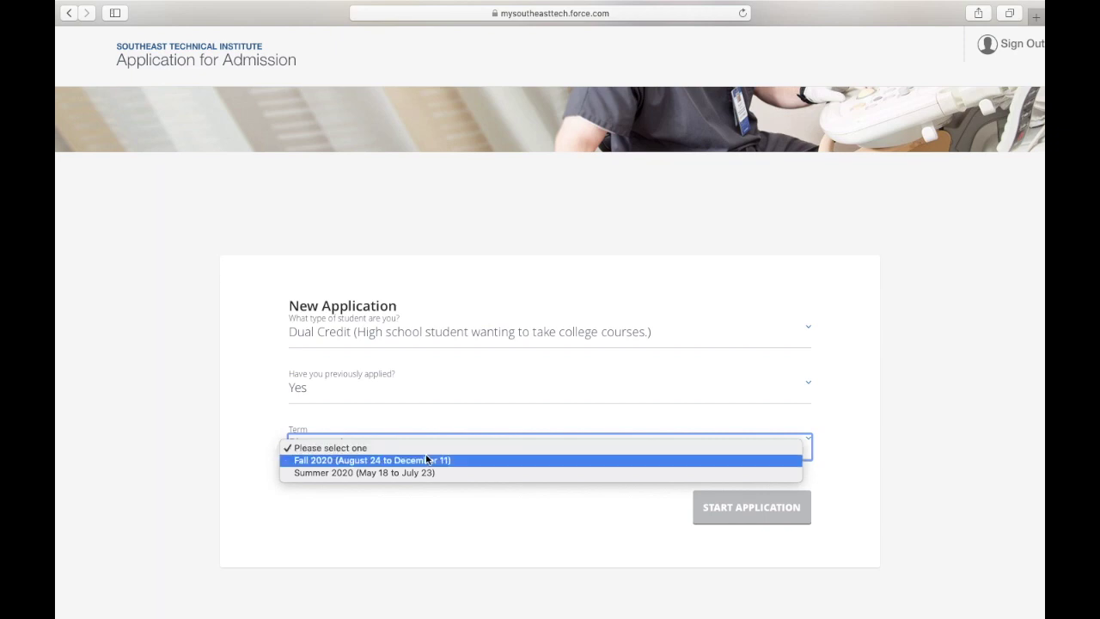
pyautogui.click(429, 457)
pyautogui.click(732, 509)
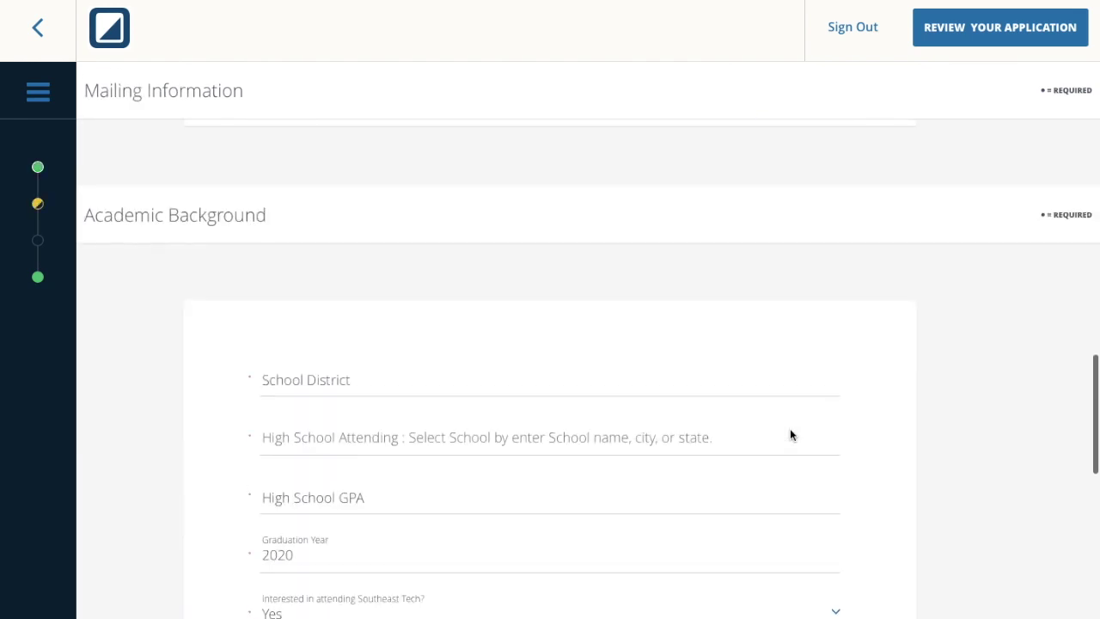
# Step: Enter school district West Central and select West Central High School in Hartford, SD
pyautogui.click(344, 248)
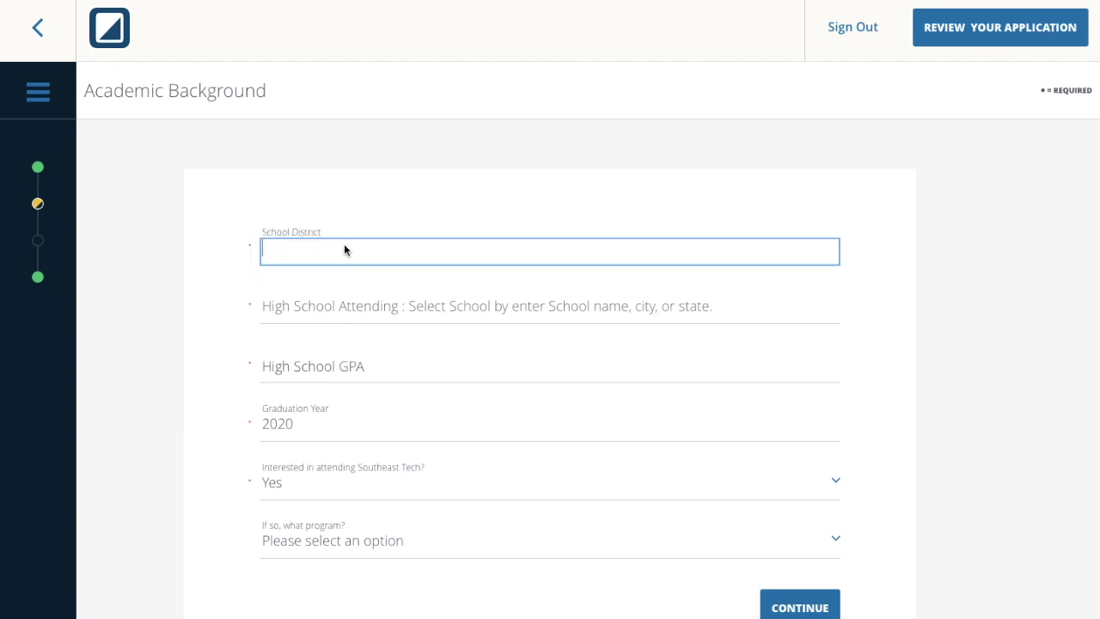
pyautogui.write('West Central')
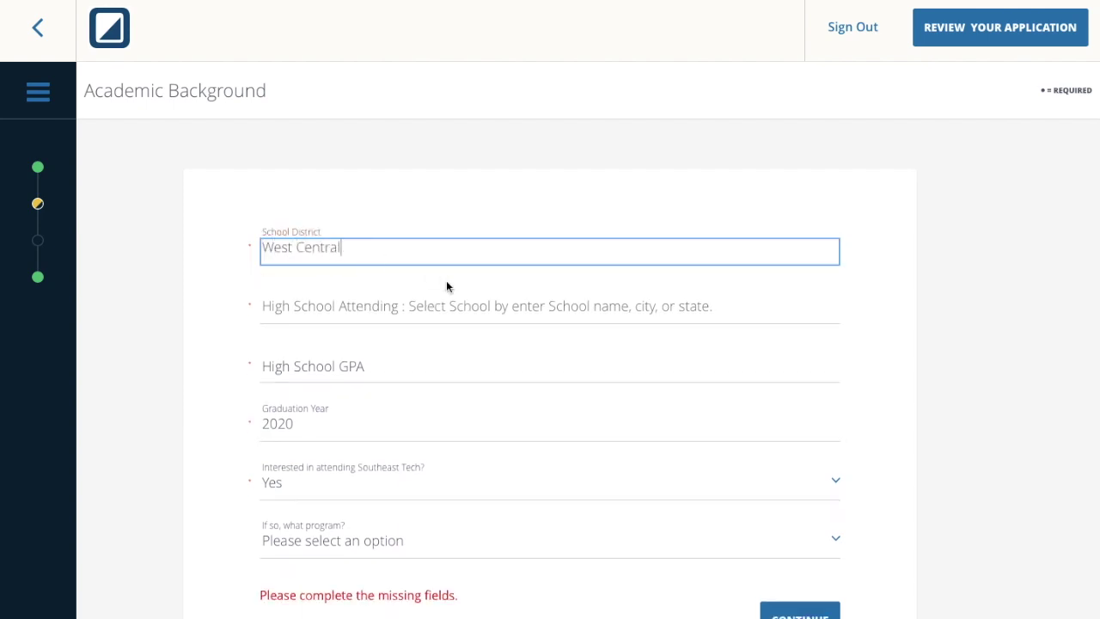
pyautogui.click(448, 306)
pyautogui.write('West ')
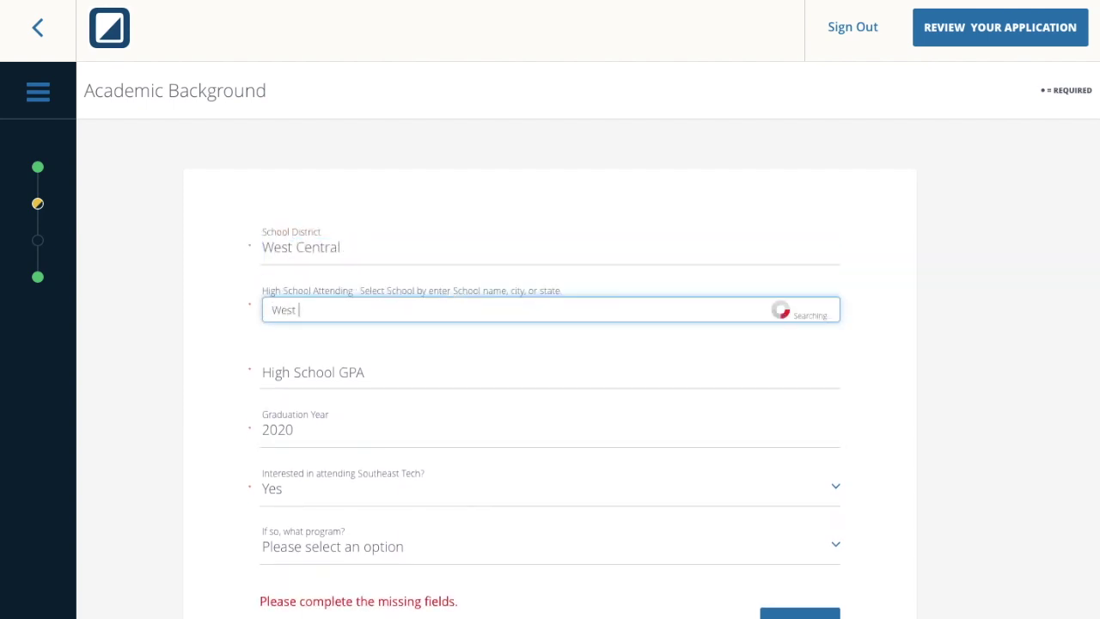
pyautogui.write('cen')
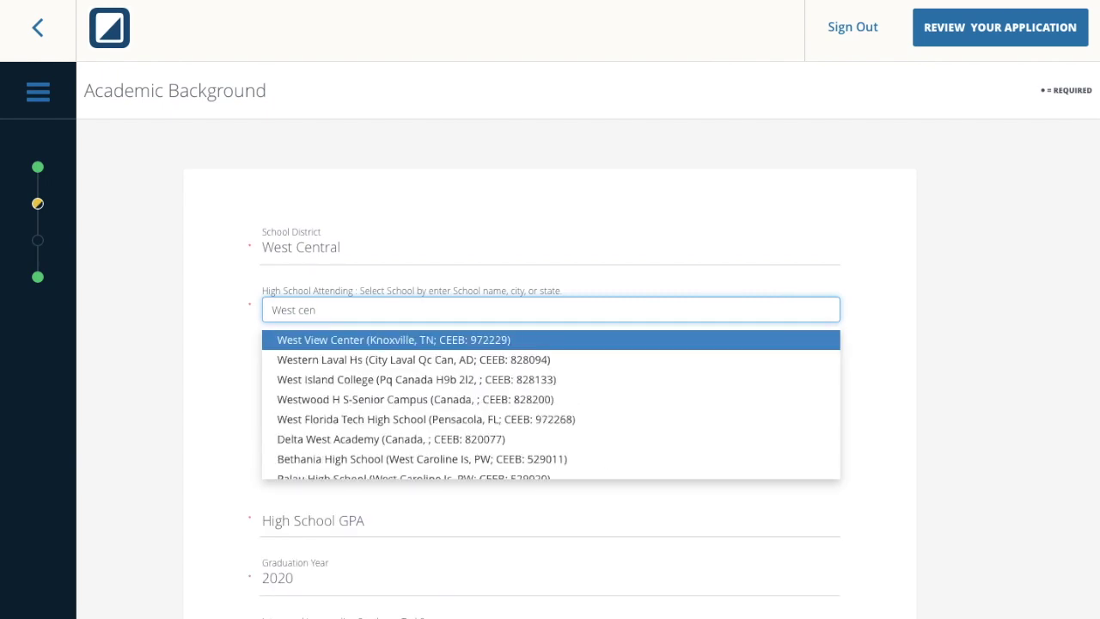
pyautogui.write('tral')
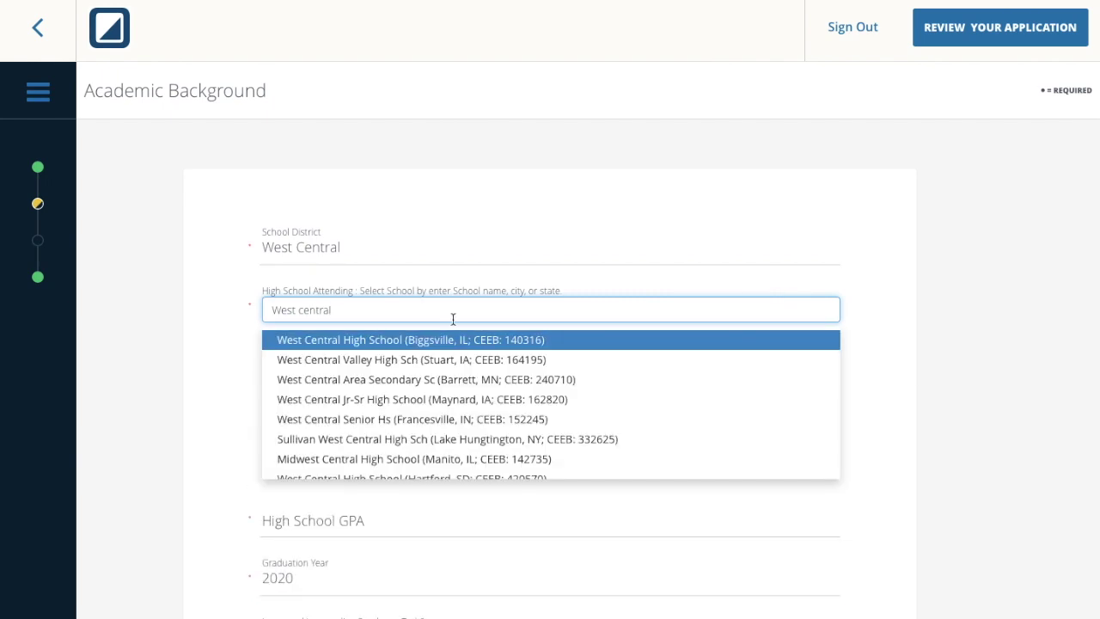
pyautogui.scroll(-2, 462, 405)
pyautogui.scroll(-1, 459, 449)
pyautogui.click(458, 445)
# Step: Enter a 4.0 high school GPA and save the academic background
pyautogui.click(385, 366)
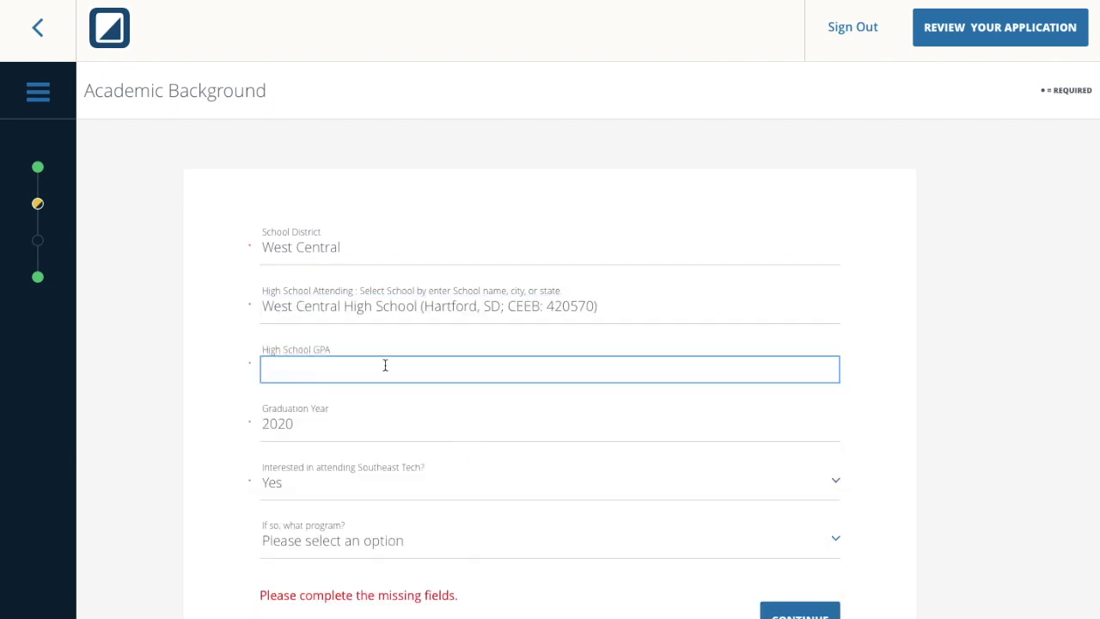
pyautogui.write('4.0')
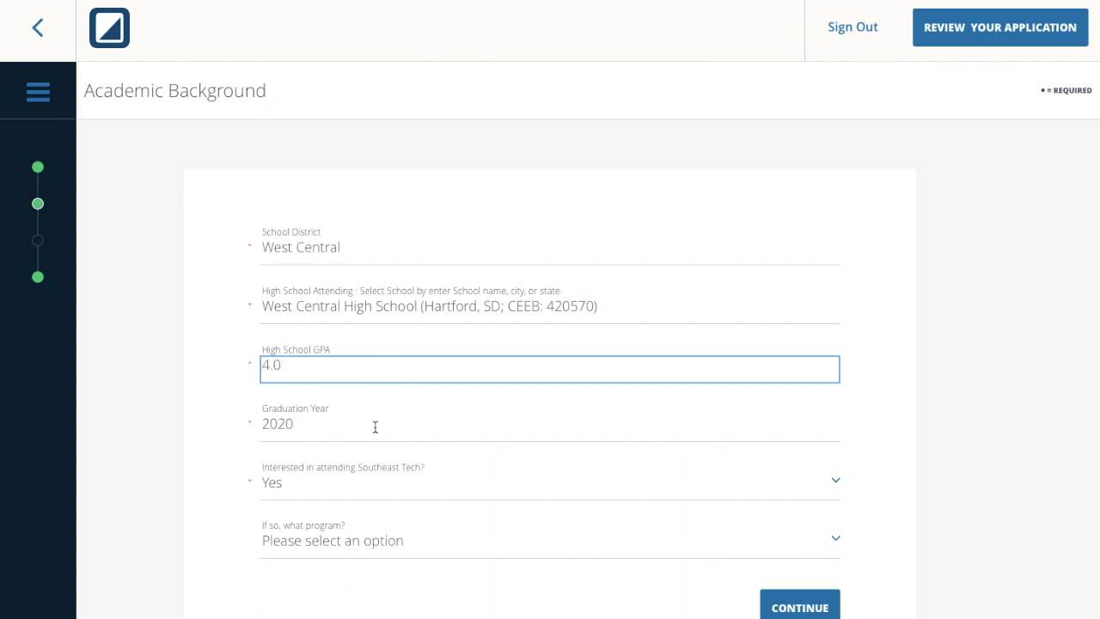
pyautogui.scroll(-2, 503, 599)
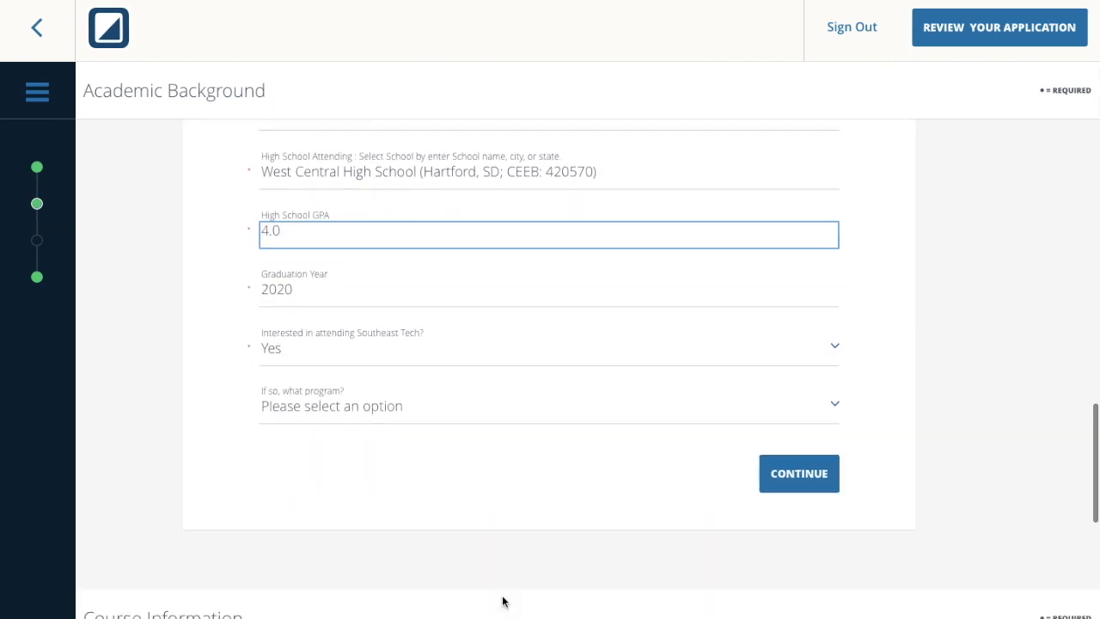
pyautogui.click(817, 461)
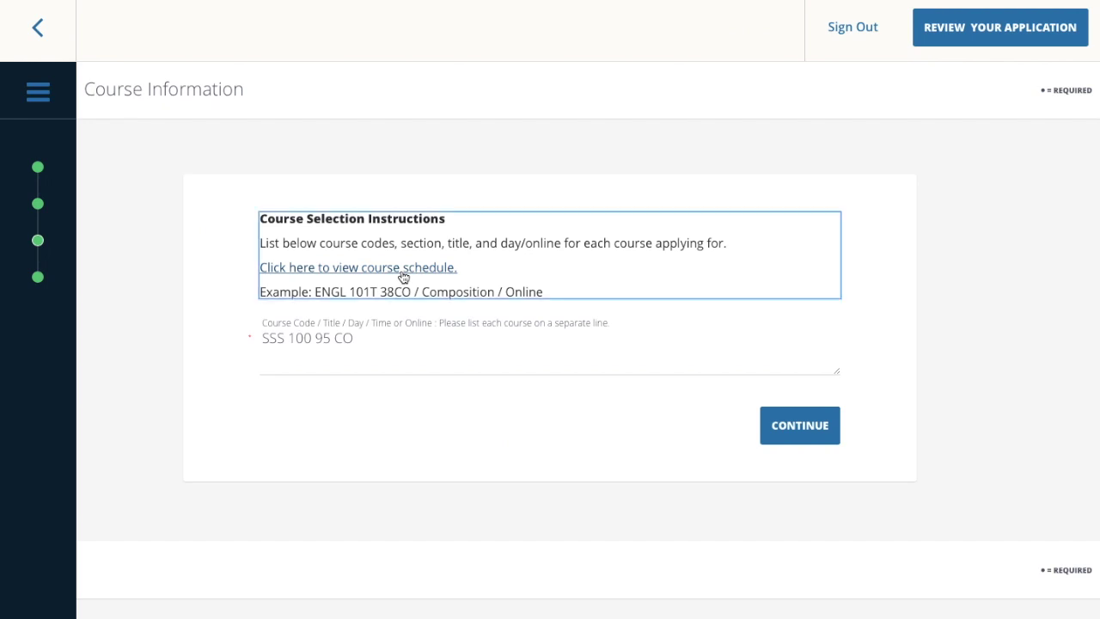
pyautogui.click(402, 270)
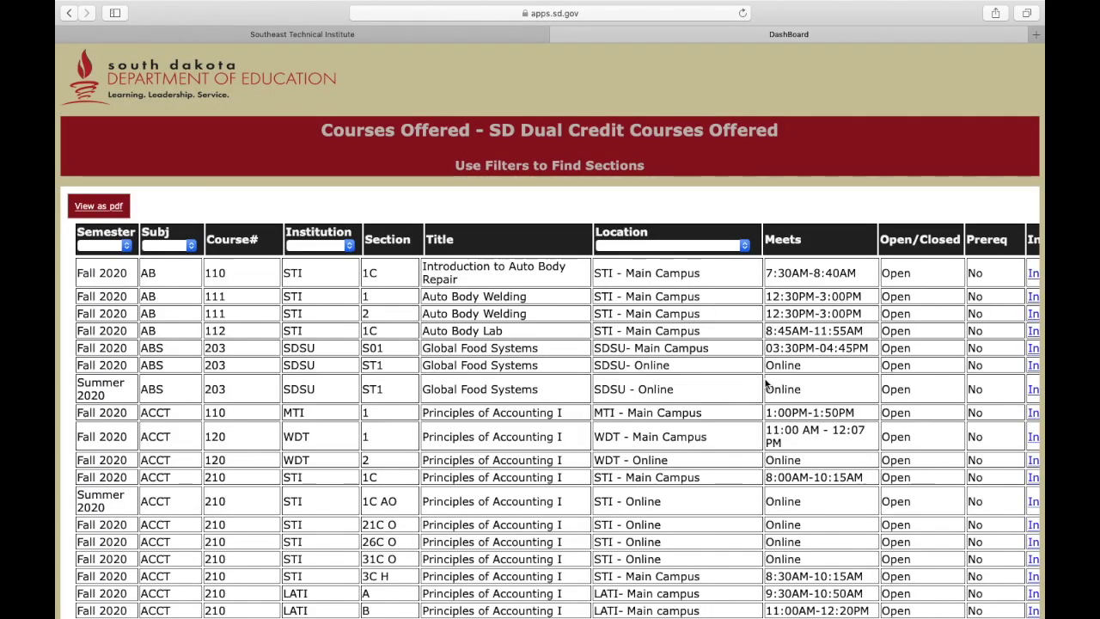
# Step: Filter the SD dual credit course table to institution STI, semester Fall 2020 and location Online
pyautogui.scroll(-1, 767, 384)
pyautogui.scroll(1, 767, 384)
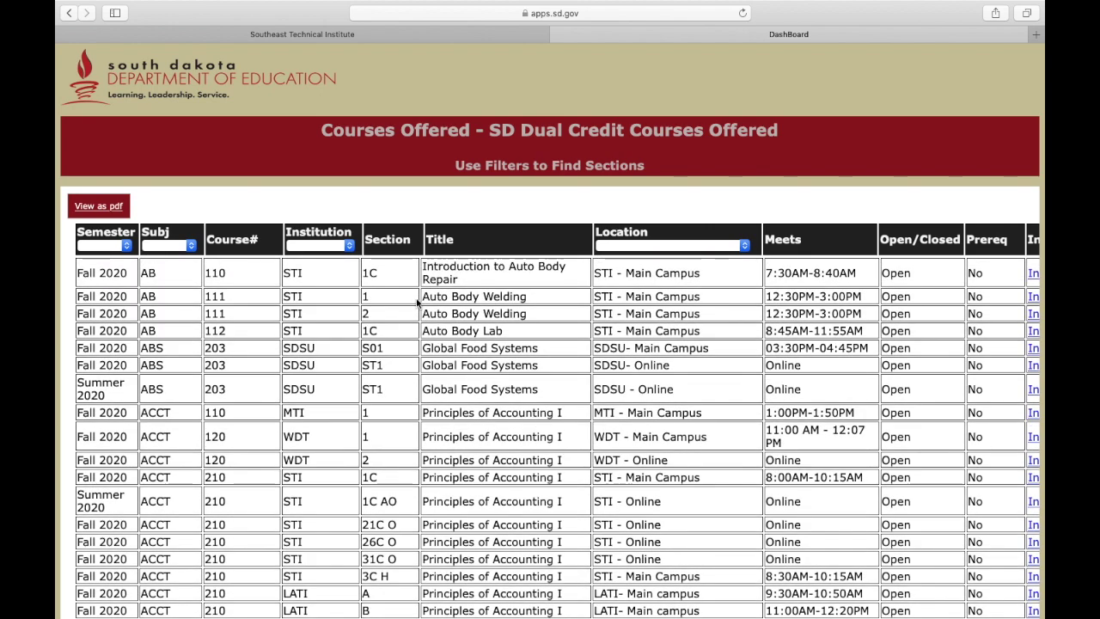
pyautogui.click(340, 246)
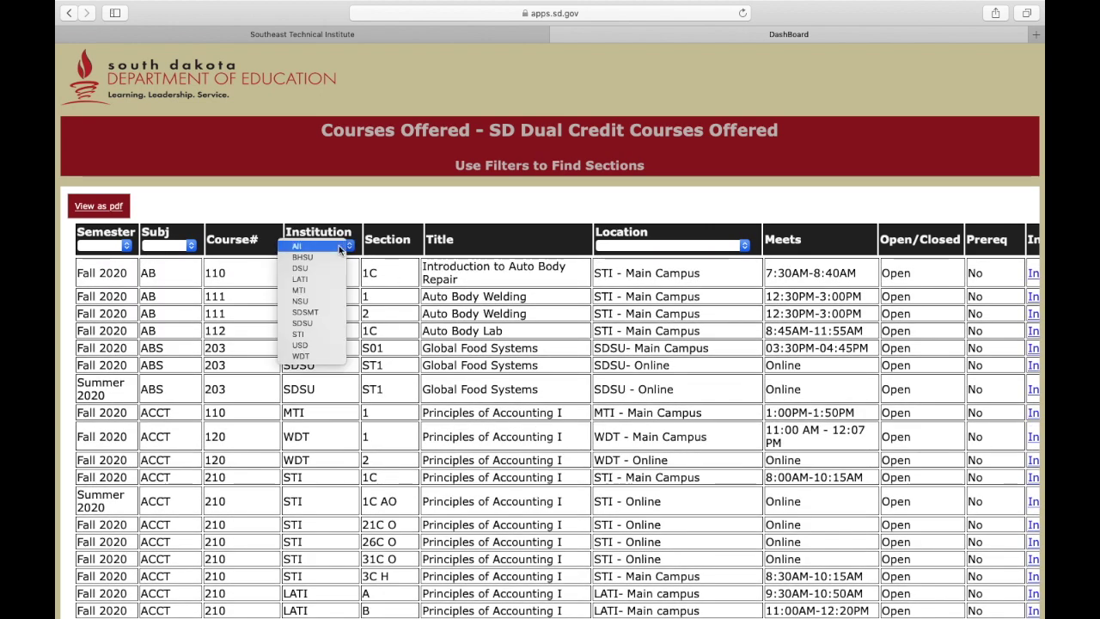
pyautogui.click(310, 334)
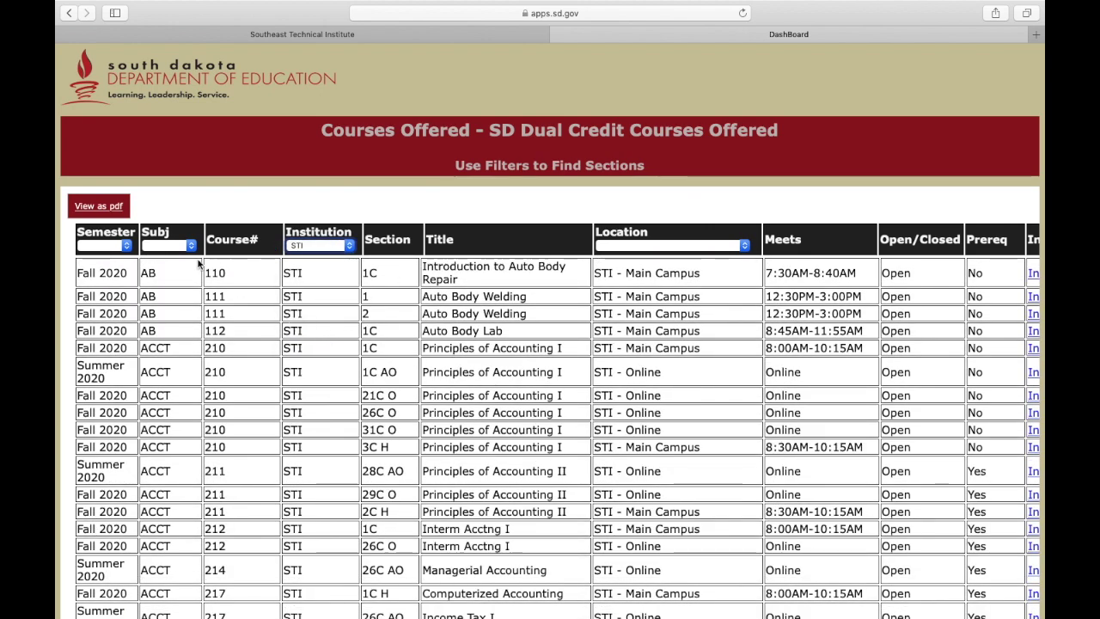
pyautogui.click(110, 246)
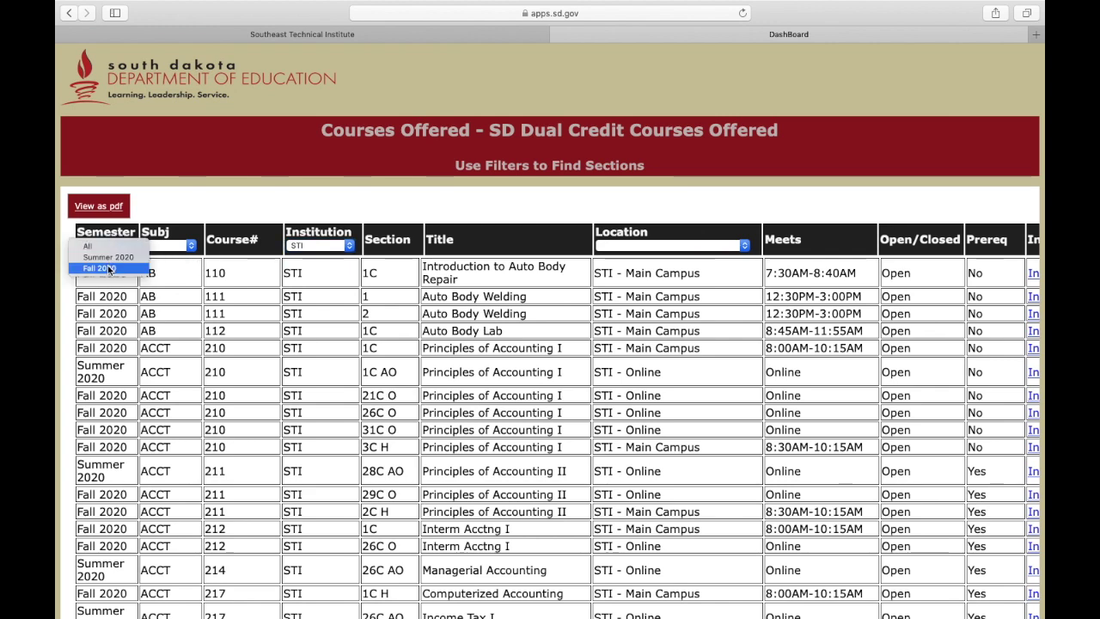
pyautogui.click(110, 270)
pyautogui.click(606, 245)
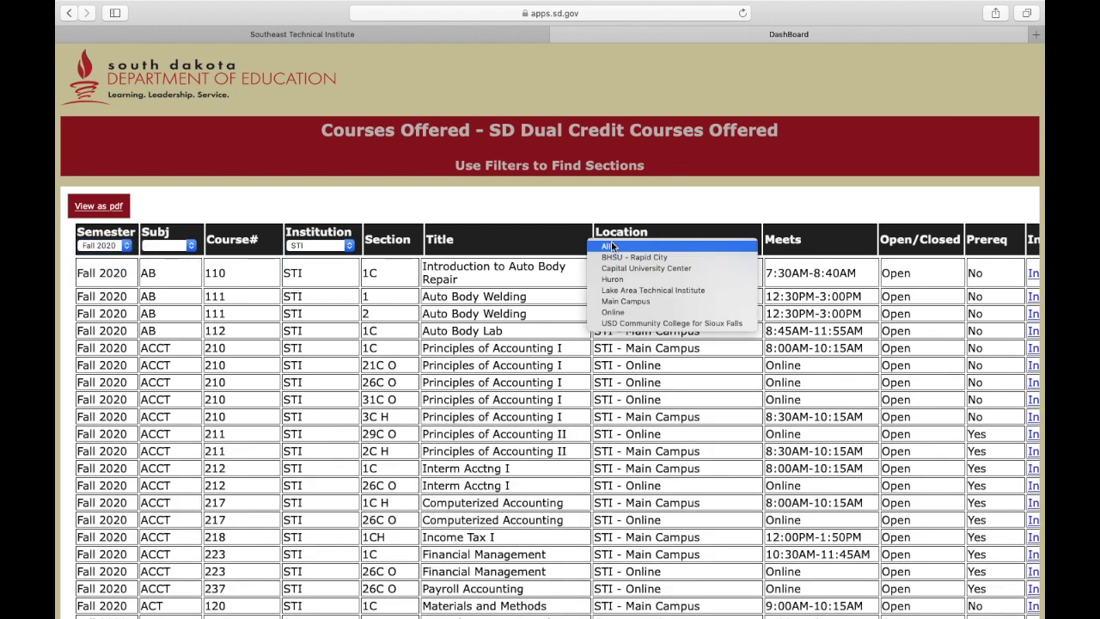
pyautogui.click(615, 313)
# Step: Enter course SSS 100 90S1, then review the application and submit it for verification
pyautogui.scroll(2, 478, 417)
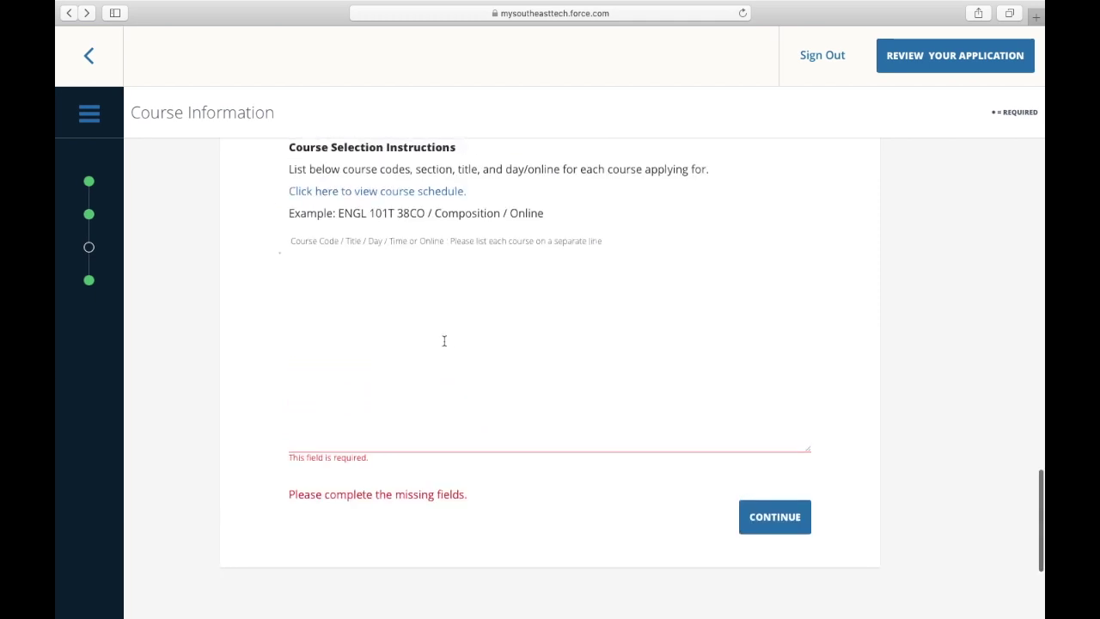
pyautogui.click(444, 341)
pyautogui.write('SSS 100')
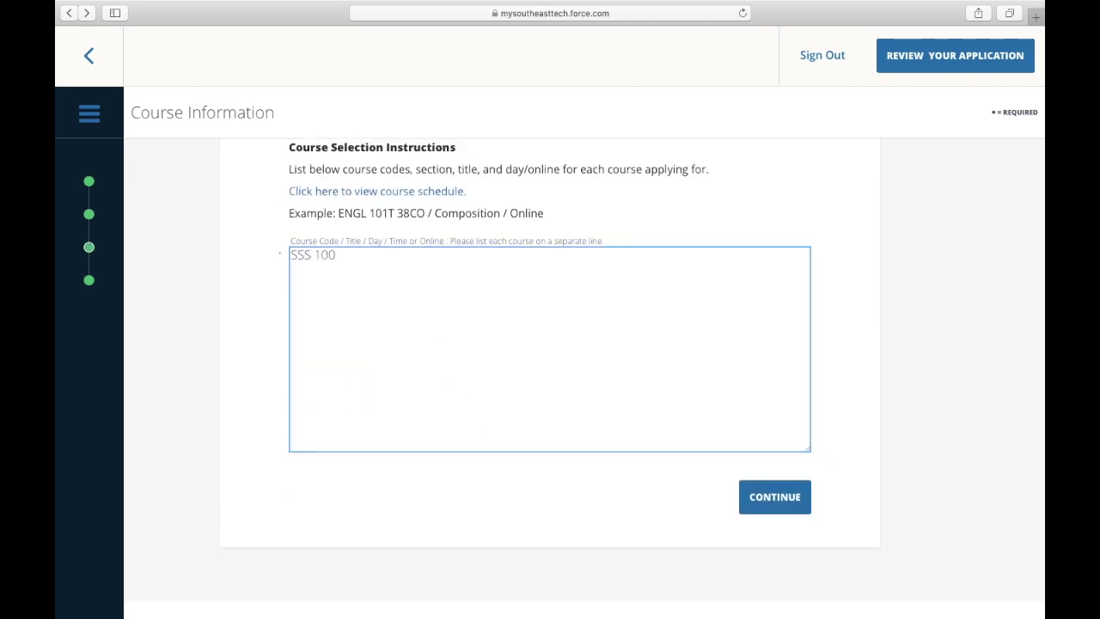
pyautogui.write(' 90S1')
pyautogui.click(758, 507)
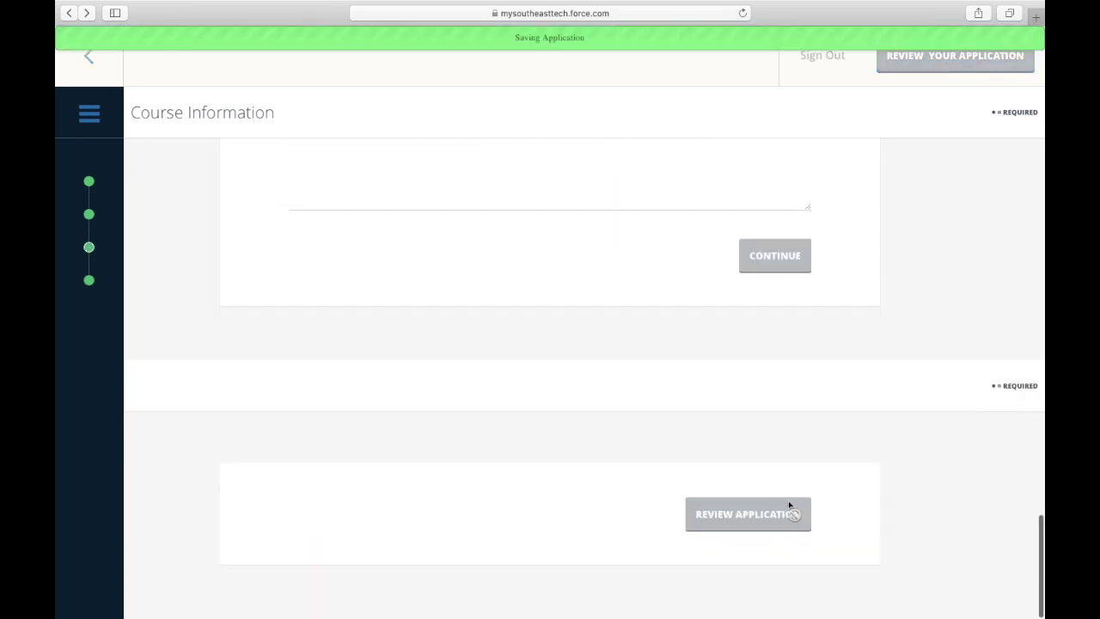
pyautogui.click(789, 505)
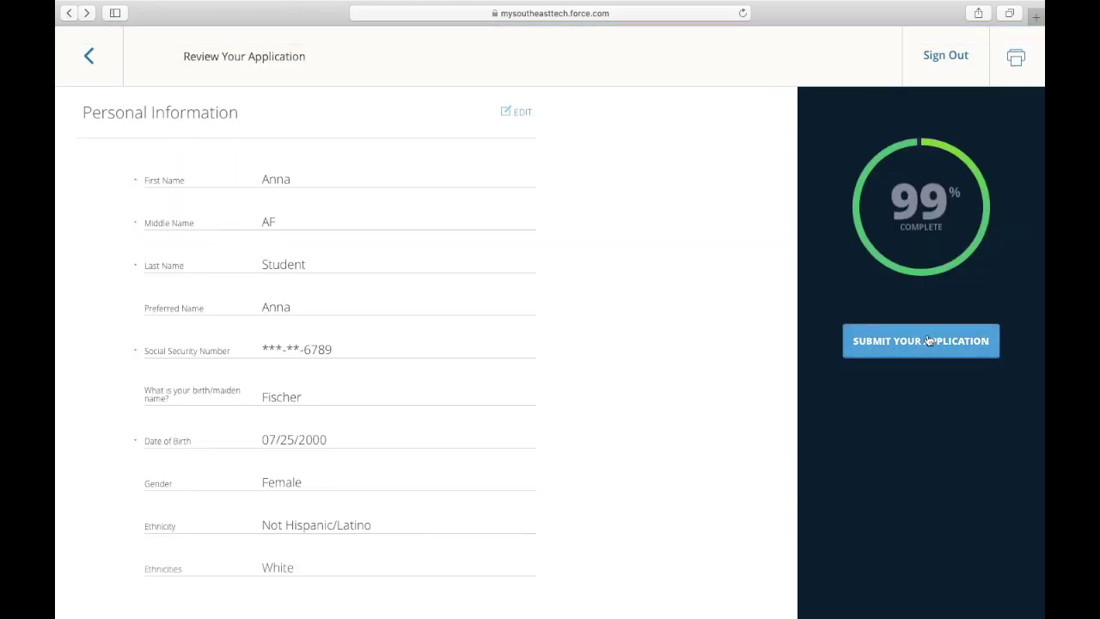
pyautogui.click(928, 340)
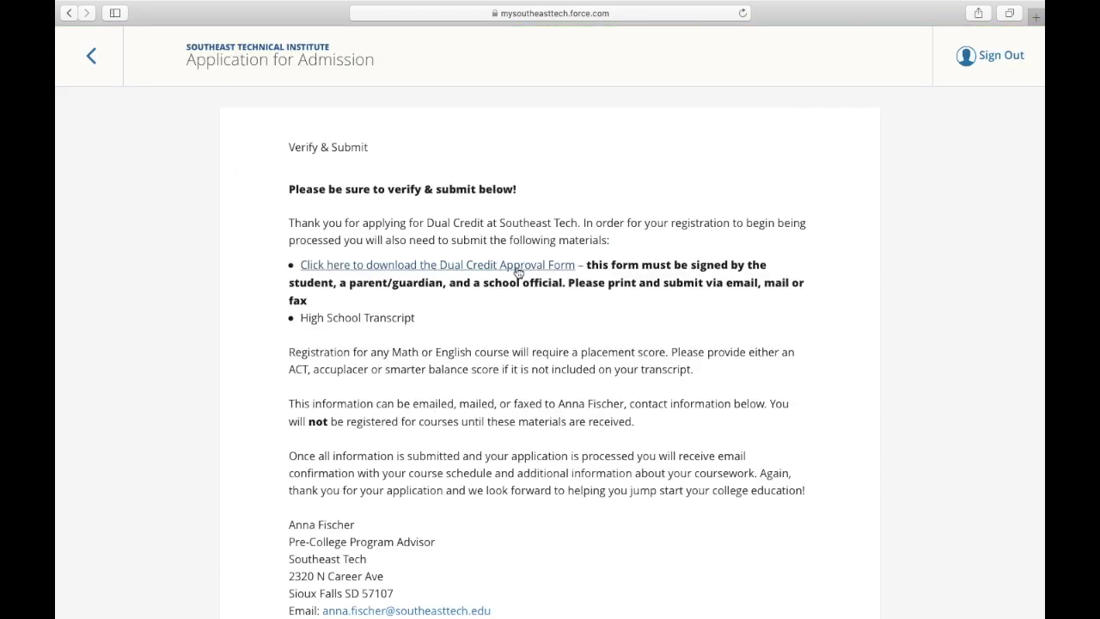
# Step: Fill the student name on the approval form and save it as a Desktop PDF named '<student name> approval form'
pyautogui.click(517, 272)
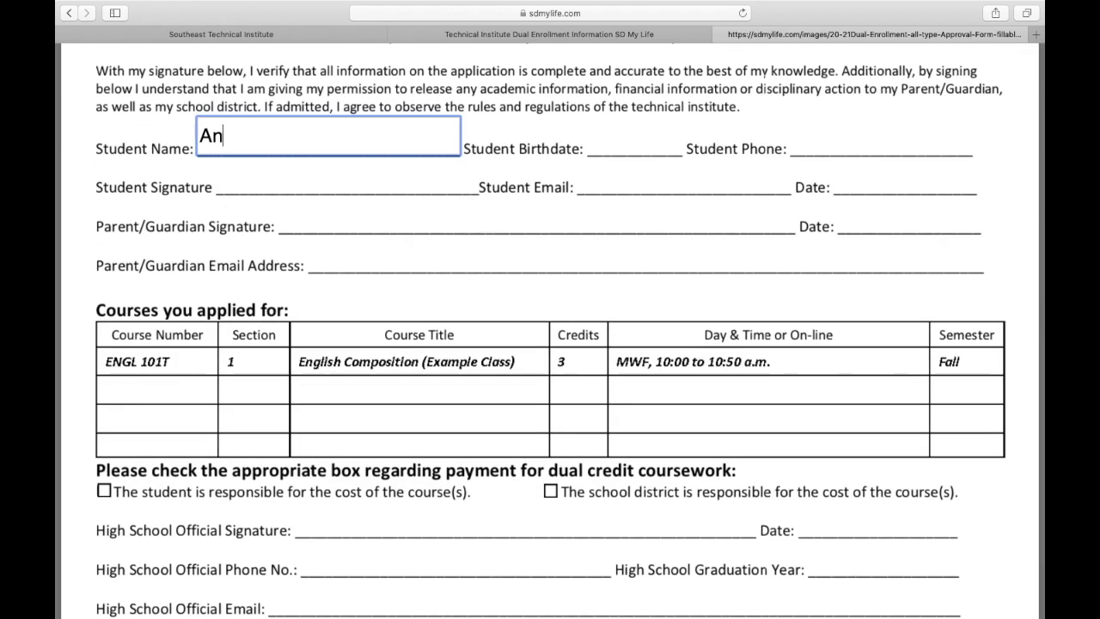
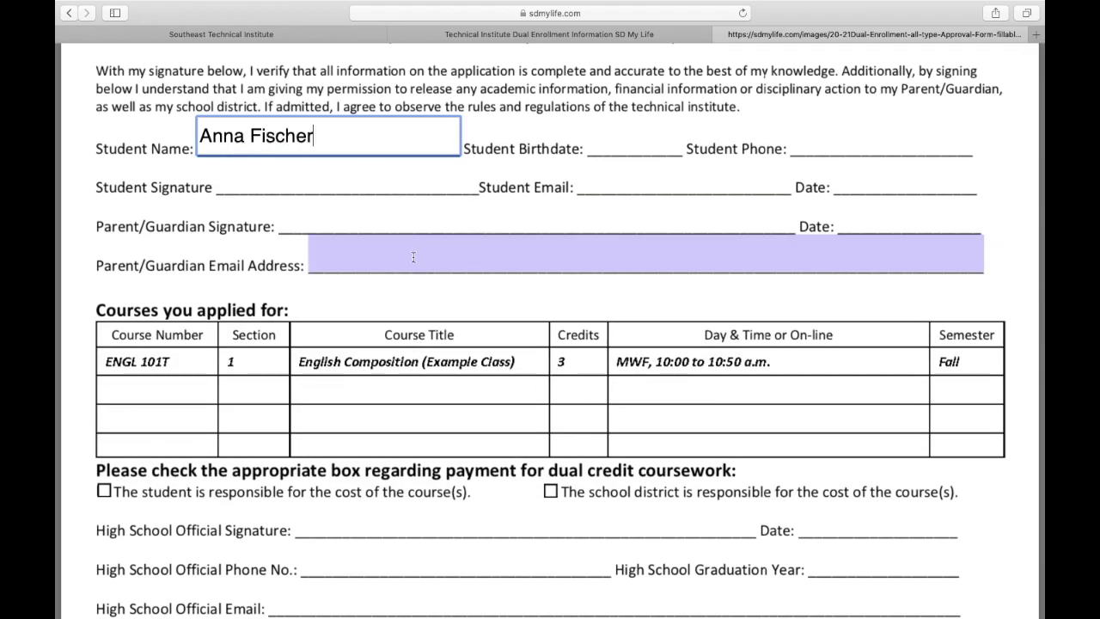
pyautogui.click(139, 7)
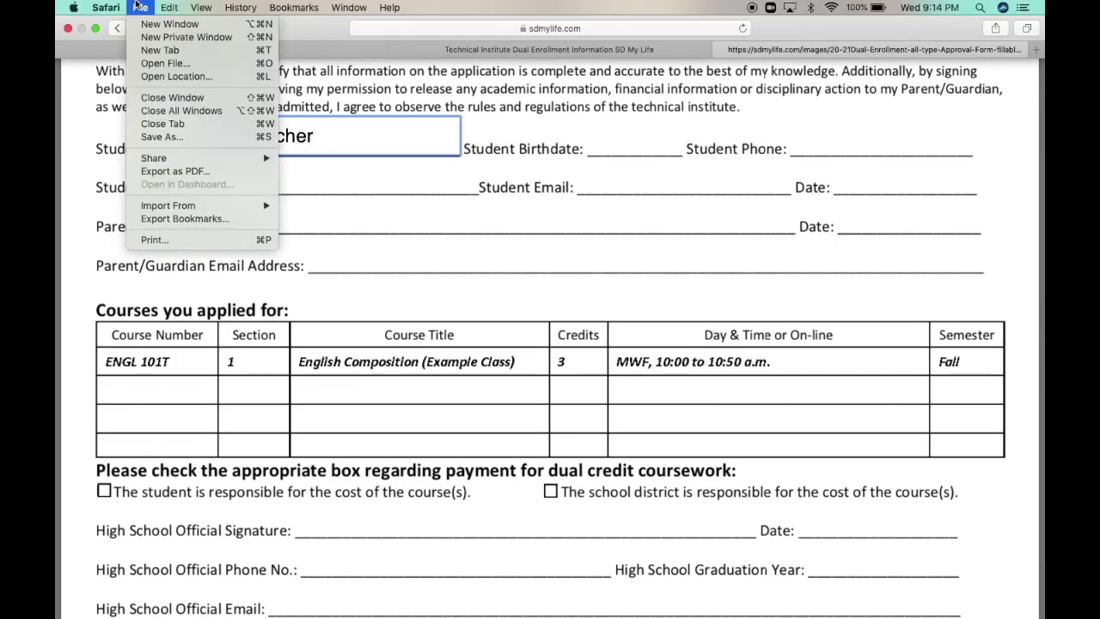
pyautogui.click(155, 140)
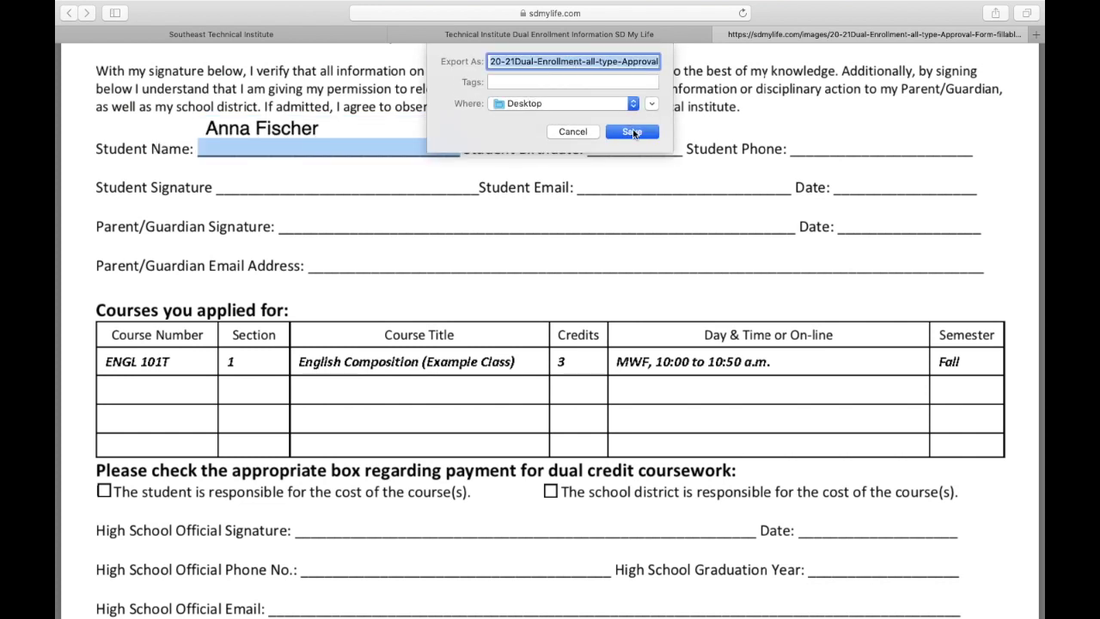
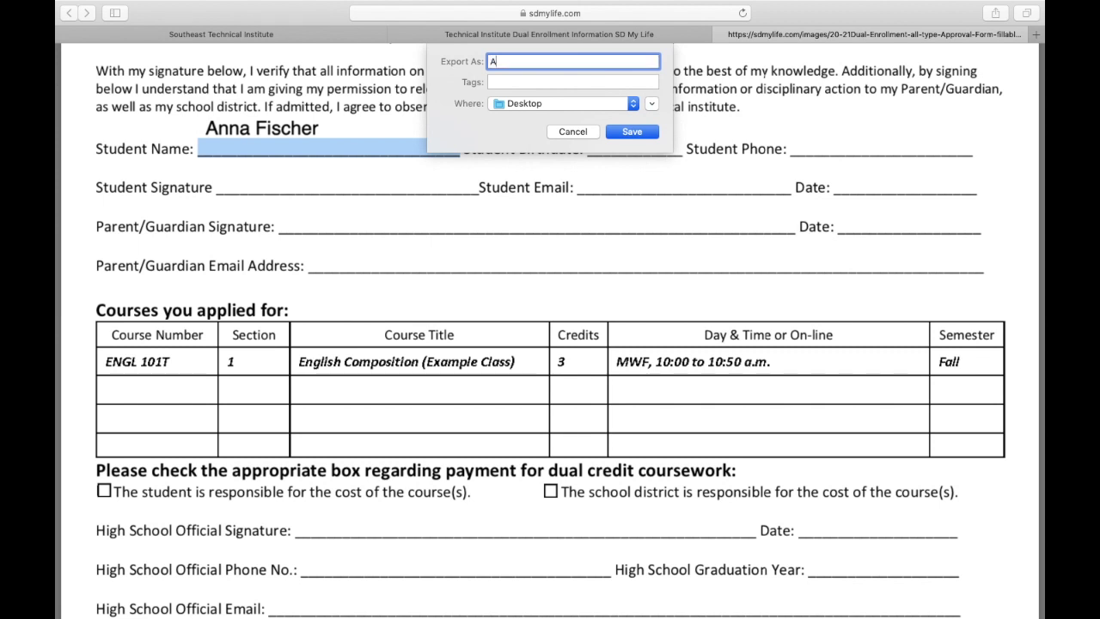
pyautogui.write('roval form')
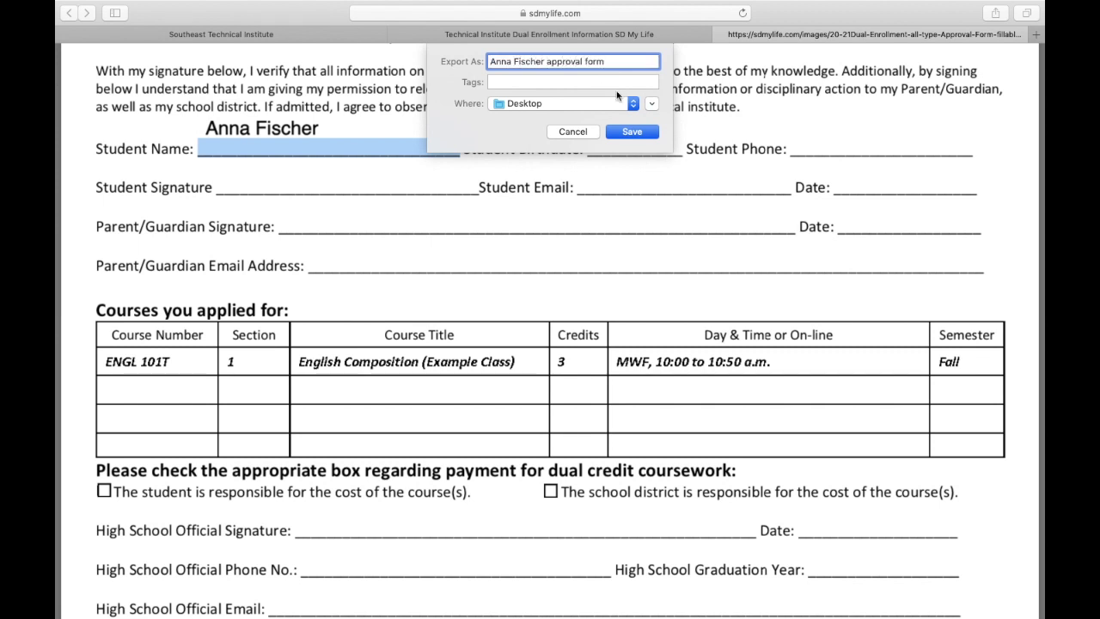
pyautogui.click(638, 132)
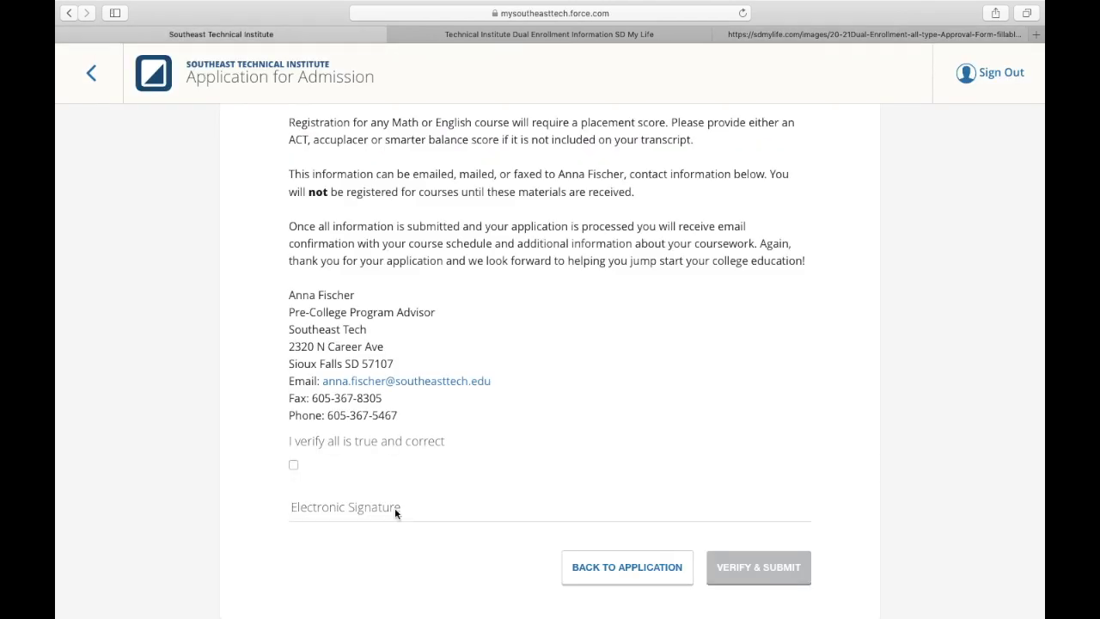
# Step: Tick the true-and-correct box, sign with the student's name, and Verify & Submit
pyautogui.click(294, 466)
pyautogui.click(346, 505)
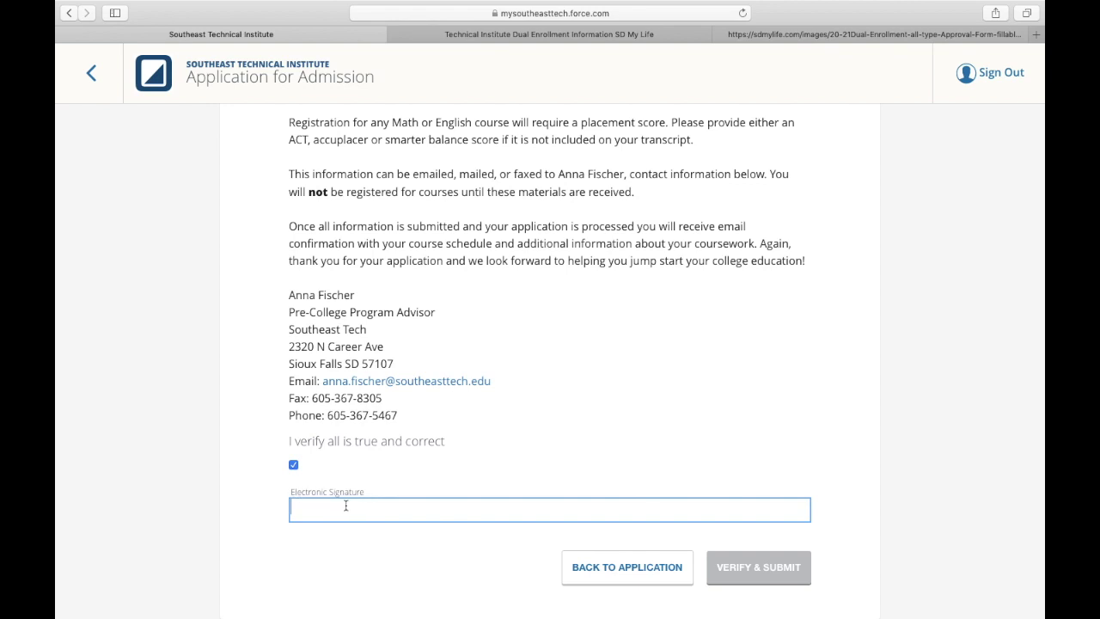
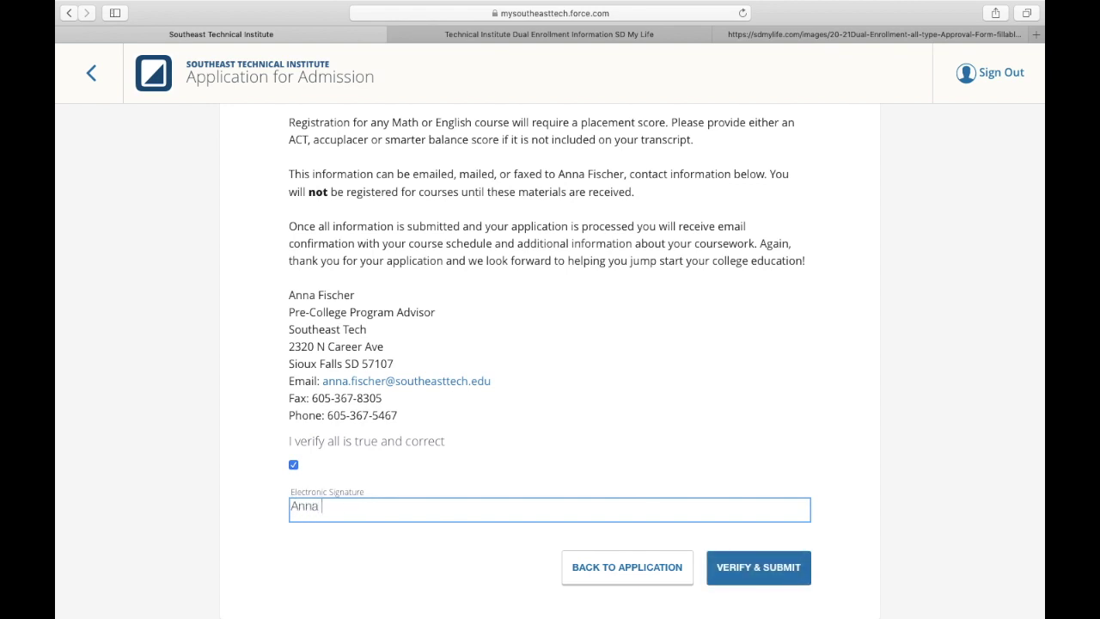
pyautogui.click(744, 582)
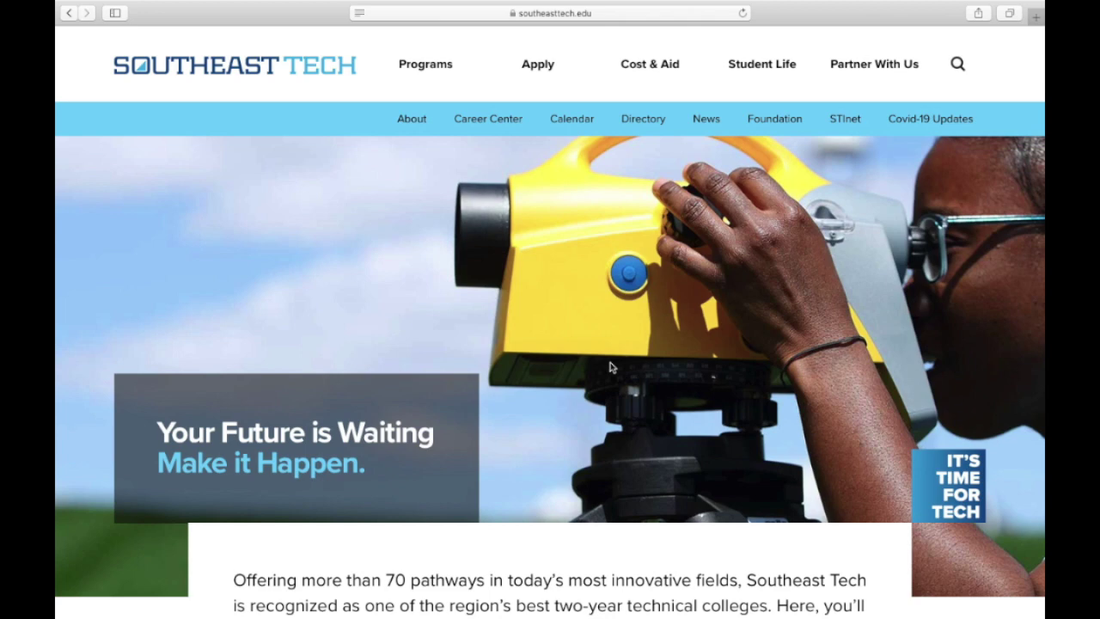
# Step: Go to the Programs overview page and scroll down to the Healthcare programs
pyautogui.click(430, 81)
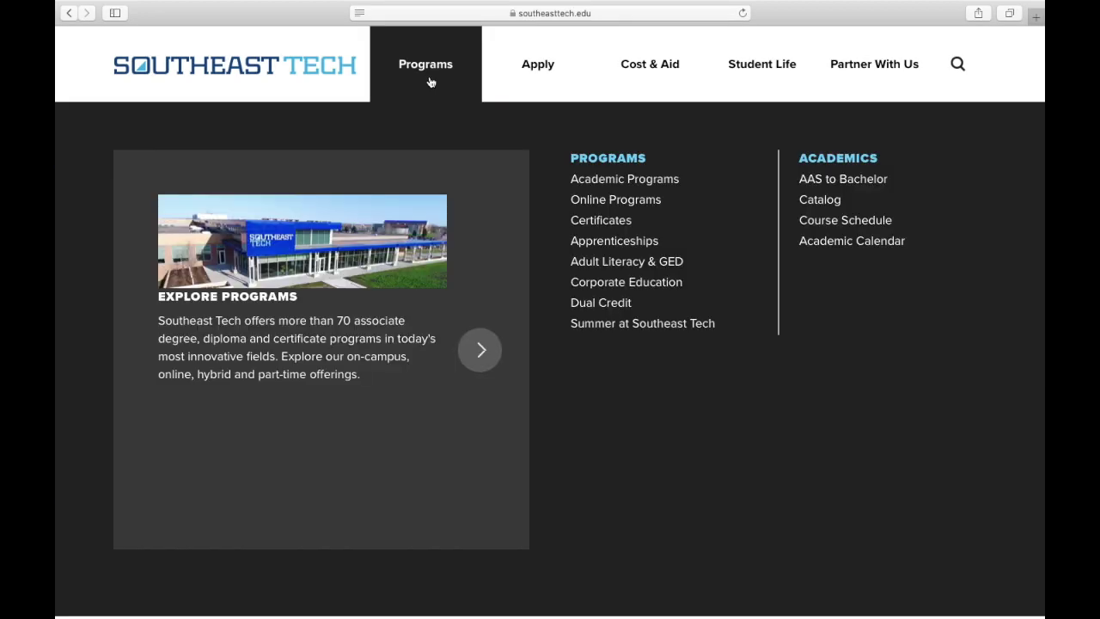
pyautogui.click(606, 182)
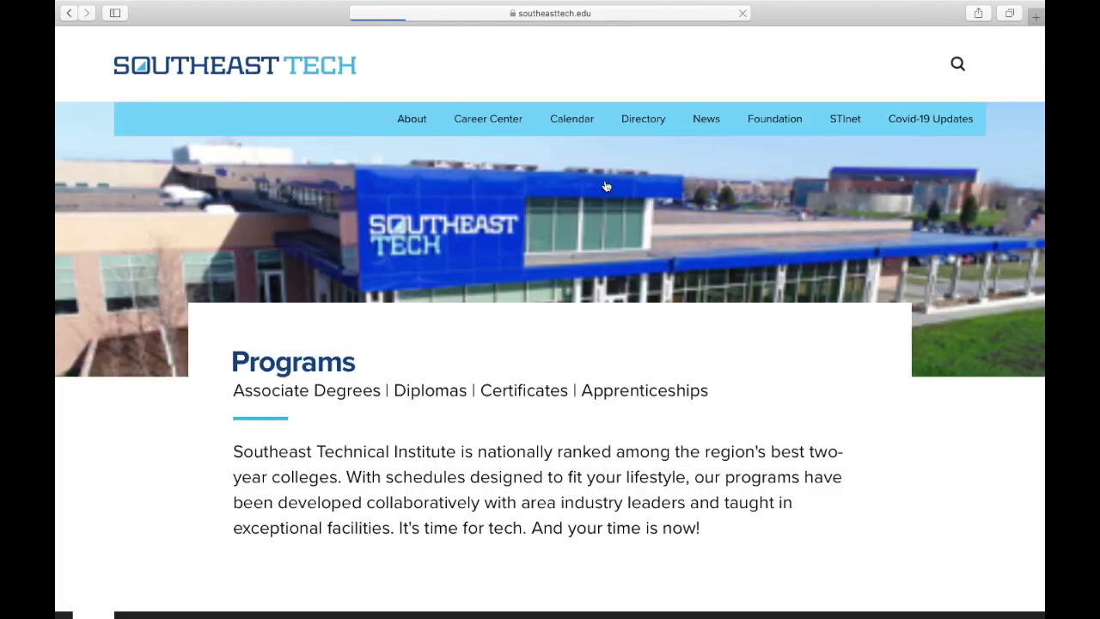
pyautogui.scroll(-4, 606, 187)
pyautogui.scroll(-4, 730, 232)
pyautogui.scroll(-1, 859, 284)
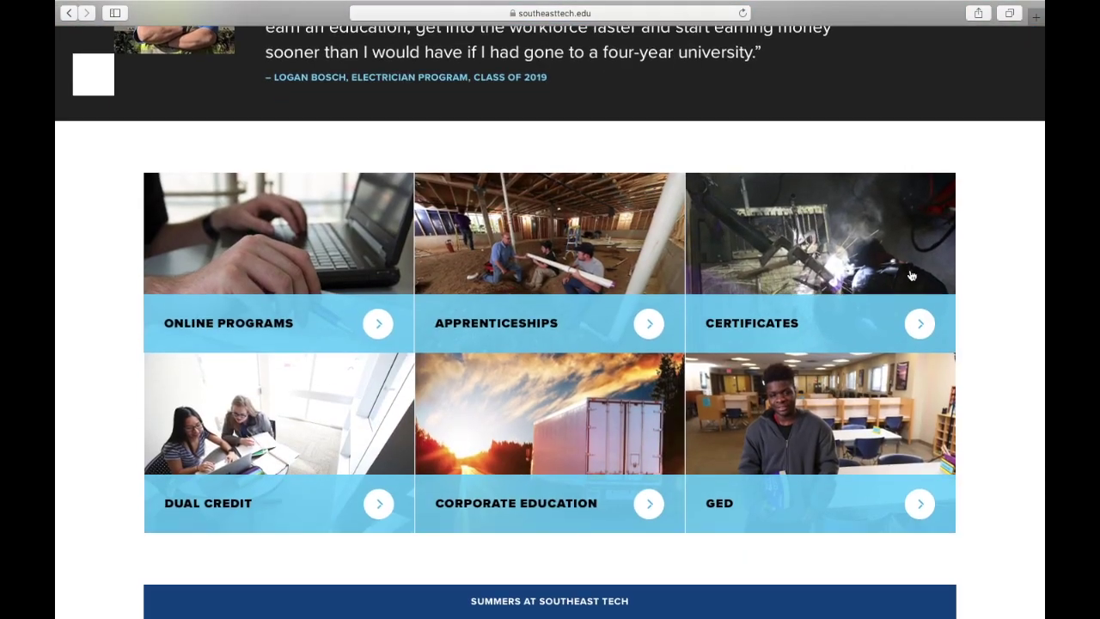
pyautogui.scroll(-3, 1021, 351)
pyautogui.scroll(-3, 1021, 352)
pyautogui.scroll(-2, 1020, 353)
pyautogui.scroll(-4, 1021, 352)
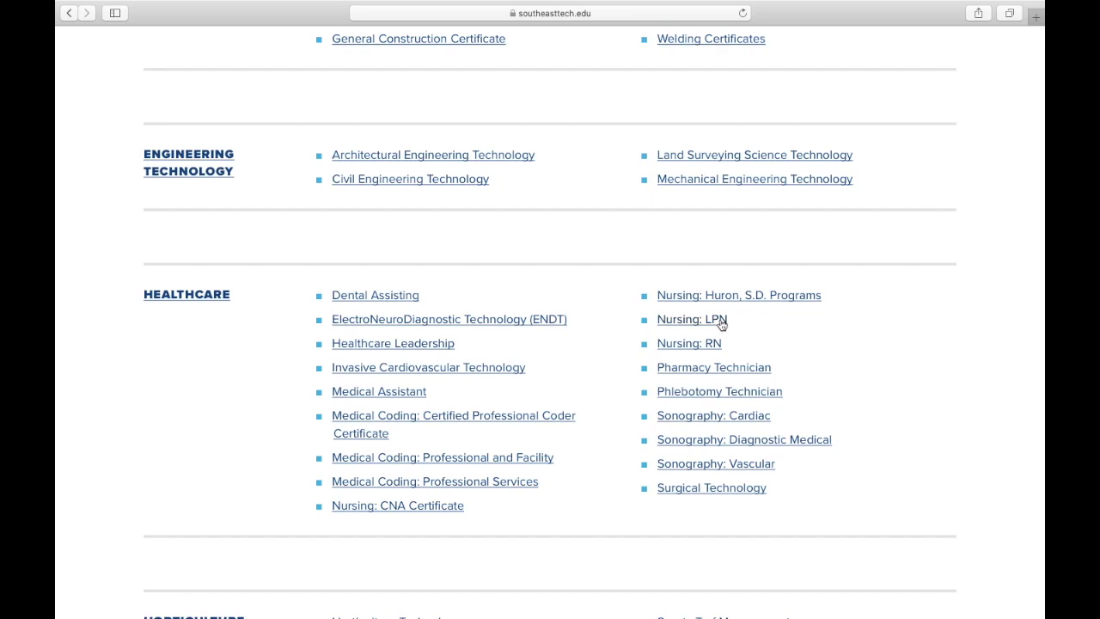
# Step: Open the Nursing: LPN program page and view its curriculum requirements
pyautogui.click(721, 320)
pyautogui.scroll(-3, 717, 375)
pyautogui.scroll(-3, 716, 375)
pyautogui.scroll(-4, 716, 375)
pyautogui.scroll(-2, 716, 376)
pyautogui.scroll(-5, 716, 376)
pyautogui.scroll(-4, 716, 375)
pyautogui.scroll(-3, 717, 376)
pyautogui.click(177, 221)
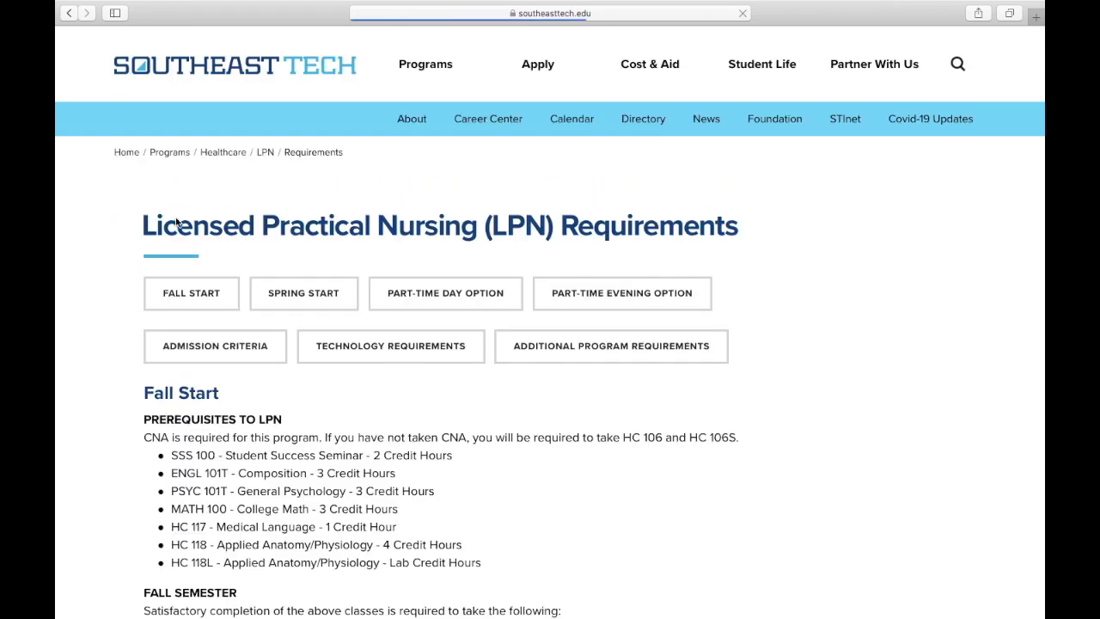
pyautogui.scroll(-3, 784, 468)
pyautogui.scroll(-2, 784, 468)
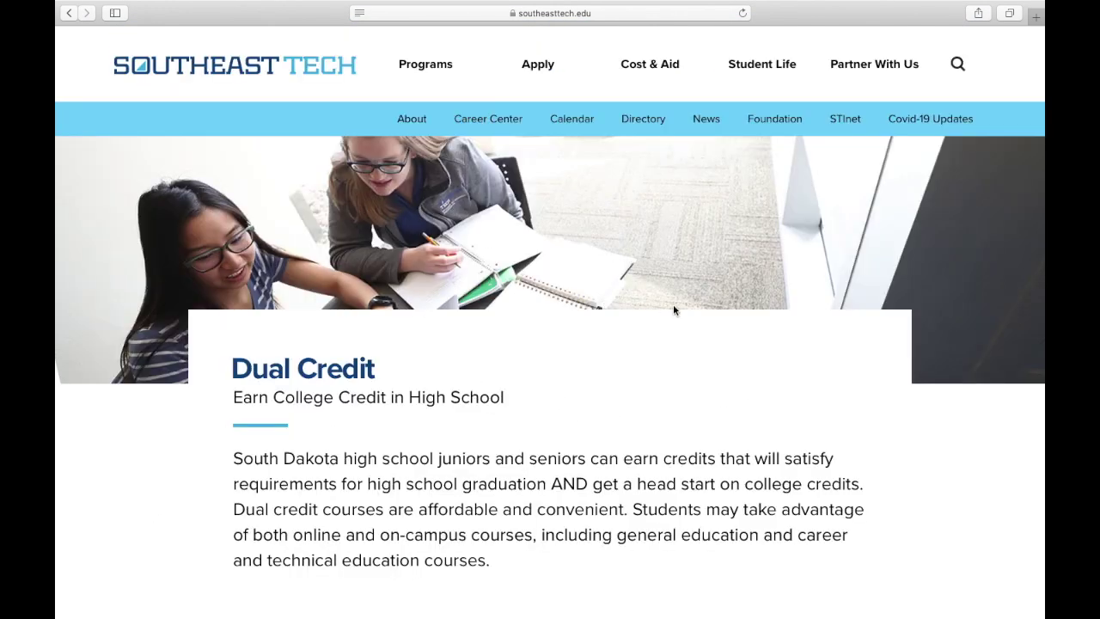
# Step: Scroll the Dual Credit page down past cost and eligibility to the FAQs and Pre-College Program Advisor
pyautogui.scroll(-5, 674, 310)
pyautogui.scroll(-5, 675, 311)
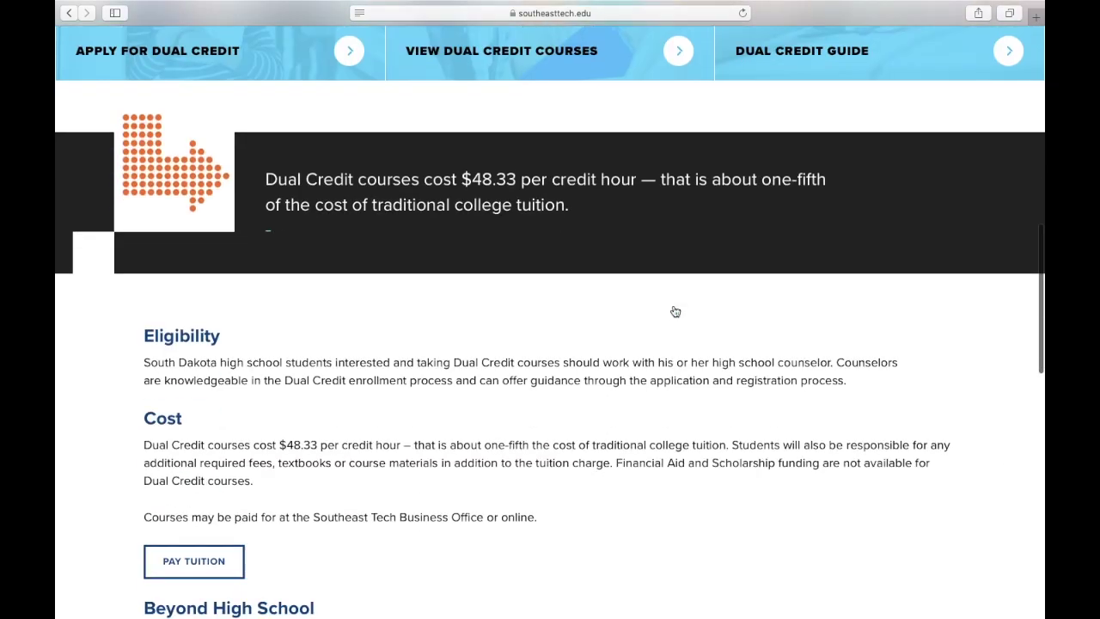
pyautogui.scroll(-5, 675, 311)
pyautogui.scroll(-2, 676, 311)
pyautogui.scroll(-2, 675, 311)
pyautogui.scroll(-1, 675, 311)
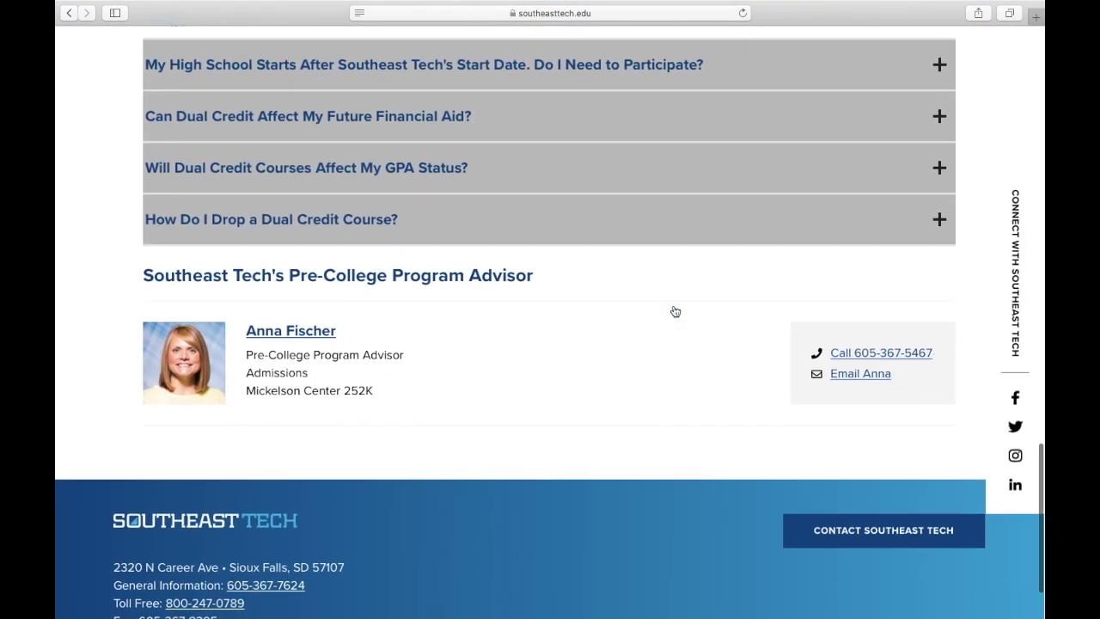